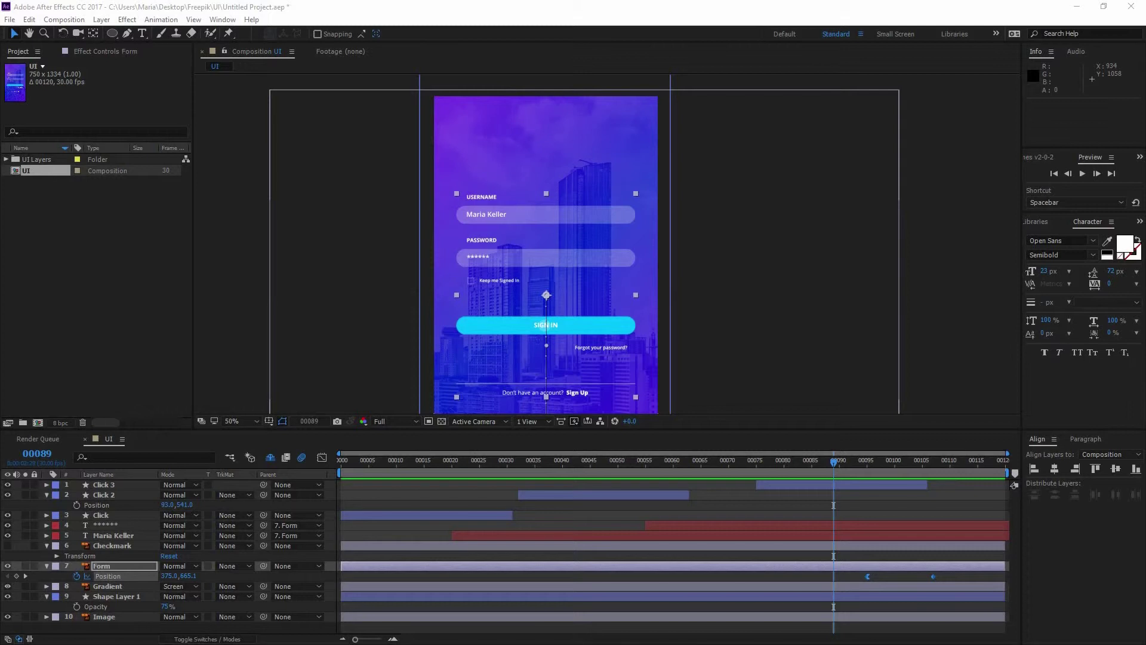
# Preview the form animation and toggle the purple overlay's visibility to compare.
pyautogui.moveTo(892, 464)
pyautogui.mouseDown()
pyautogui.moveTo(838, 472)
pyautogui.moveTo(936, 466)
pyautogui.moveTo(933, 479)
pyautogui.moveTo(867, 487)
pyautogui.mouseUp()
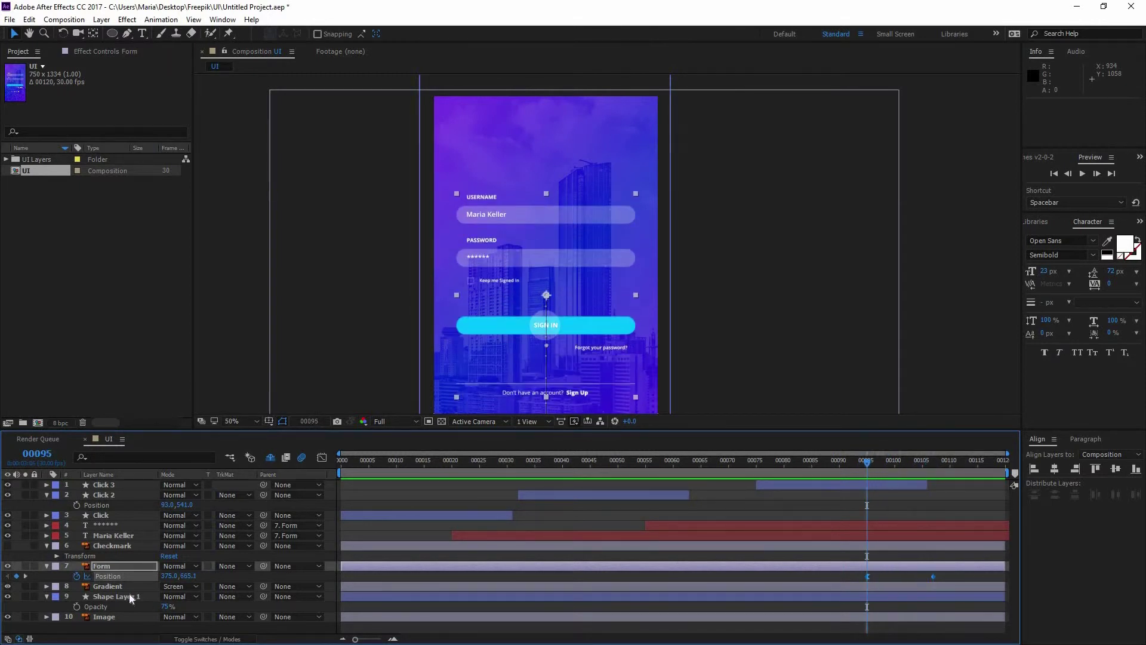
pyautogui.click(113, 597)
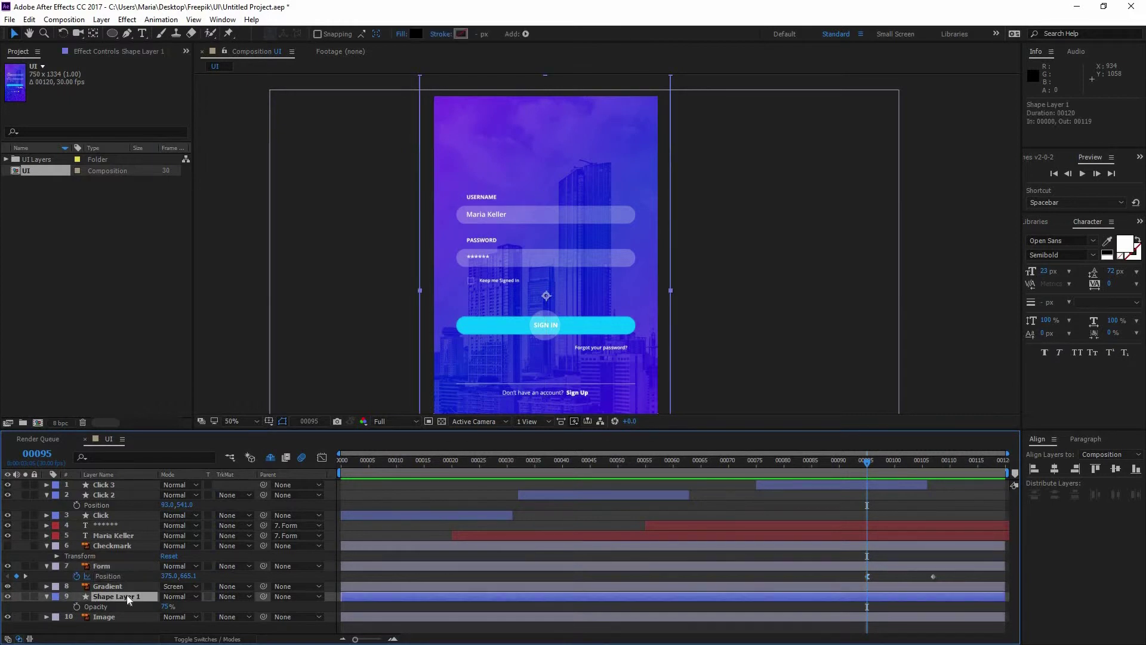
pyautogui.click(9, 595)
pyautogui.click(8, 596)
pyautogui.click(9, 596)
pyautogui.click(8, 596)
# Keyframe Shape Layer 1 opacity at frame 95 and set it to 100% at frame 107.
pyautogui.click(76, 607)
pyautogui.moveTo(897, 469); pyautogui.dragTo(934, 472)
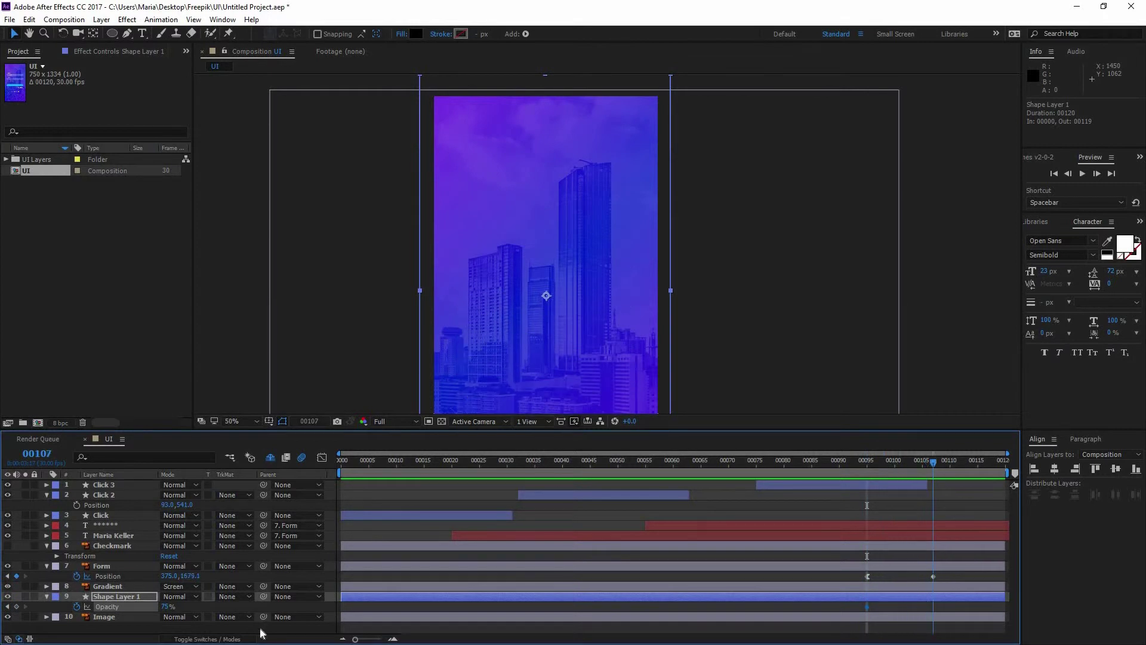
pyautogui.click(167, 606)
pyautogui.write('100')
pyautogui.press('Return')
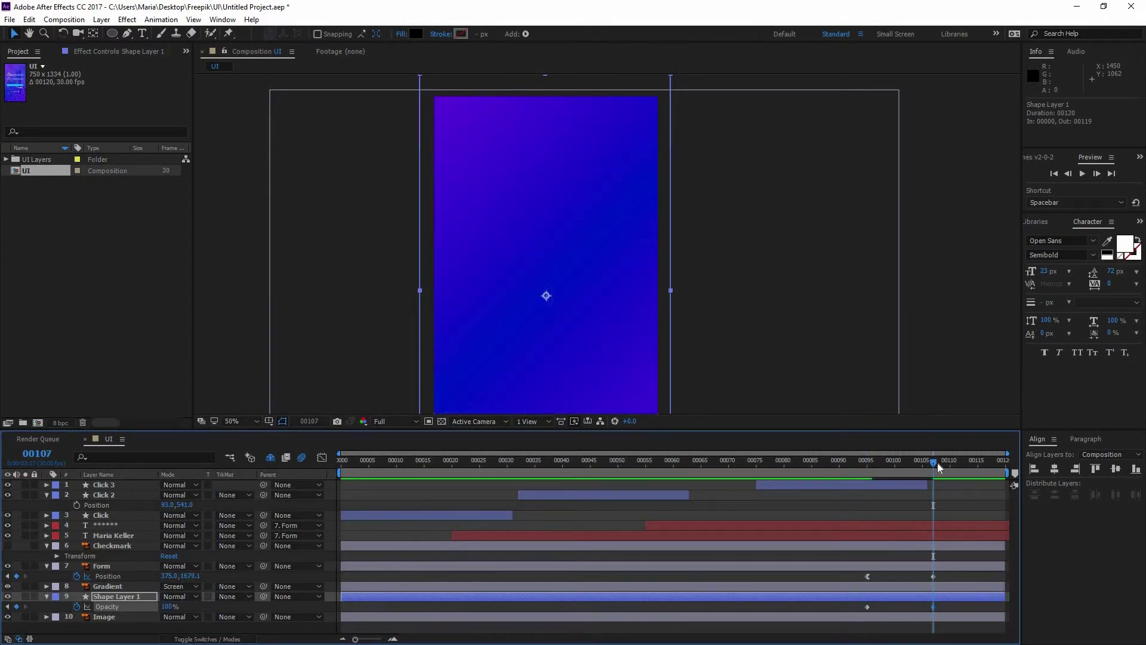
pyautogui.moveTo(890, 470)
pyautogui.mouseDown()
pyautogui.moveTo(868, 484)
pyautogui.moveTo(935, 481)
pyautogui.mouseUp()
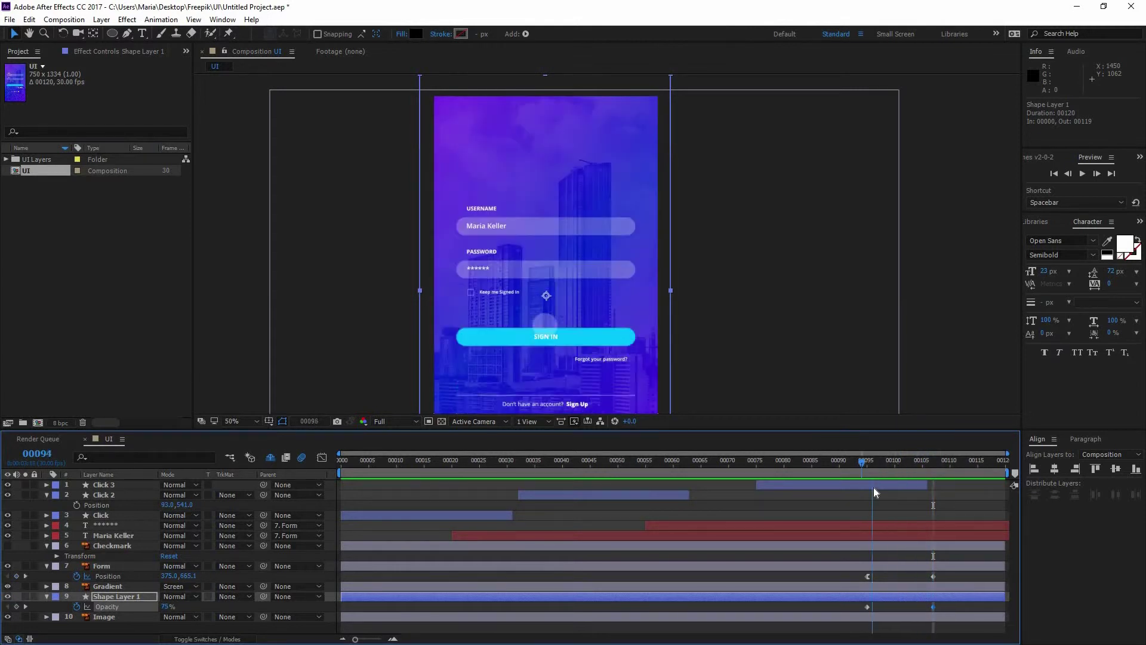
# Make the Checkmark layer visible and select its circle-and-checkmark artwork.
pyautogui.click(7, 546)
pyautogui.click(112, 545)
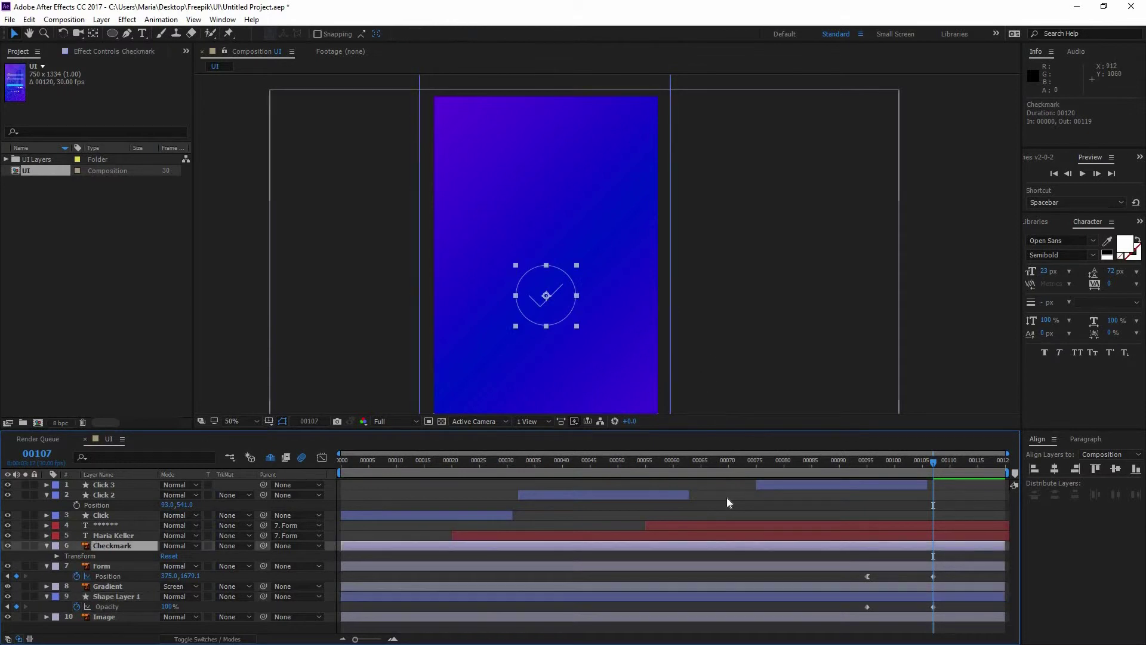
pyautogui.click(539, 306)
pyautogui.click(558, 292)
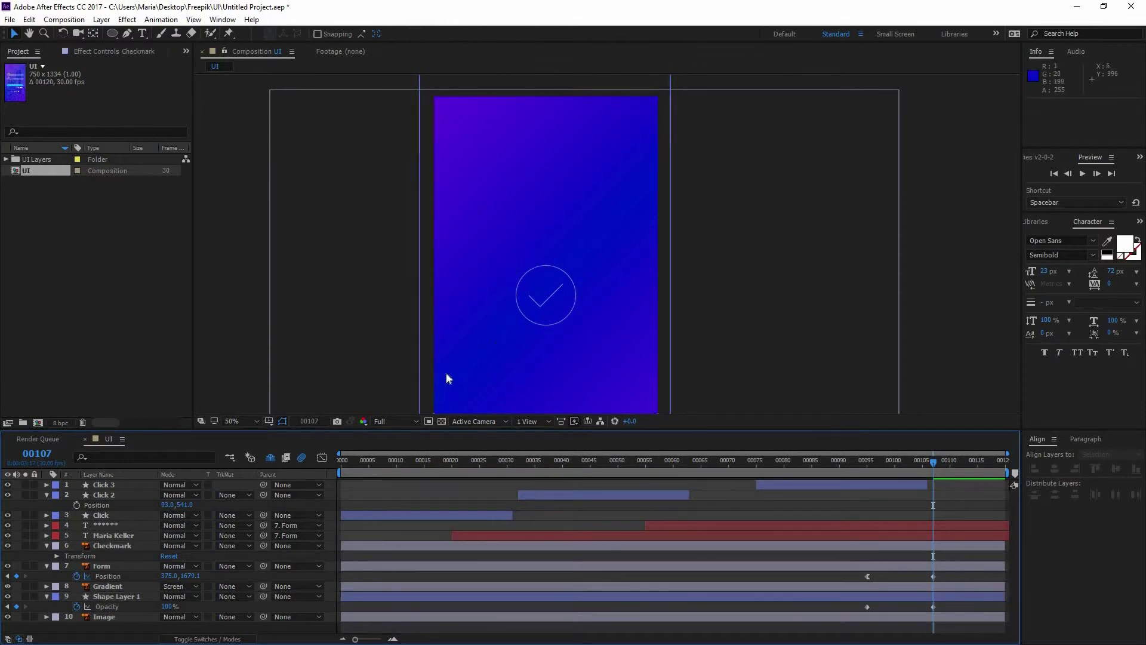
# Drag the Checkmark layer to the top of the layer stack and bring up its layer options.
pyautogui.moveTo(125, 548); pyautogui.dragTo(137, 481)
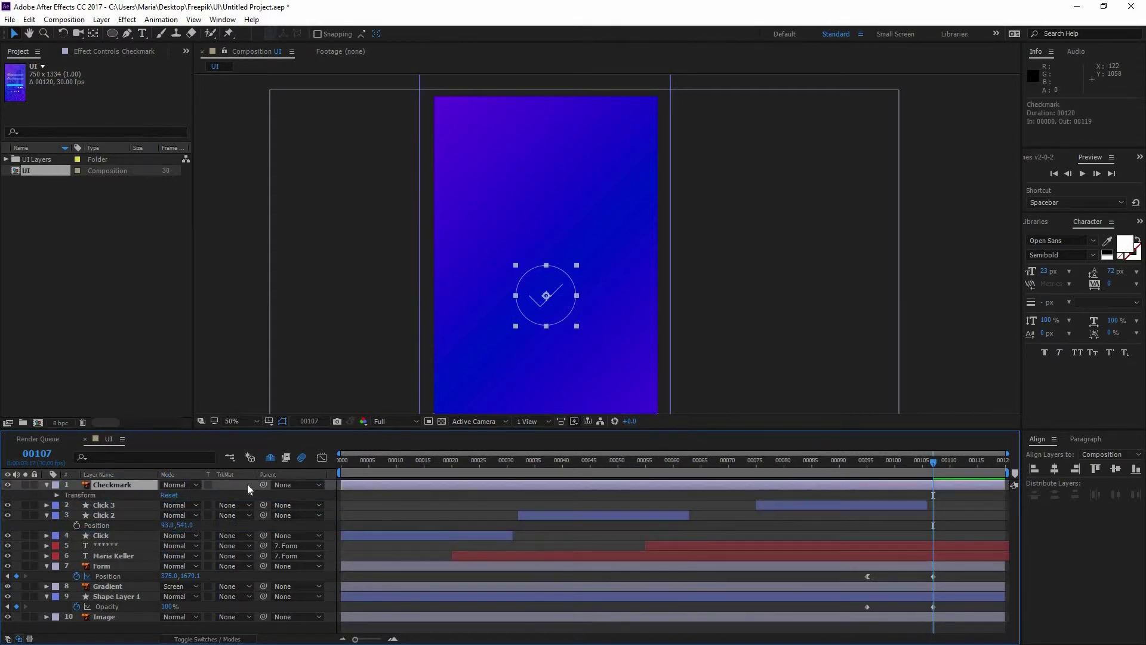
pyautogui.scroll(2, 482, 360)
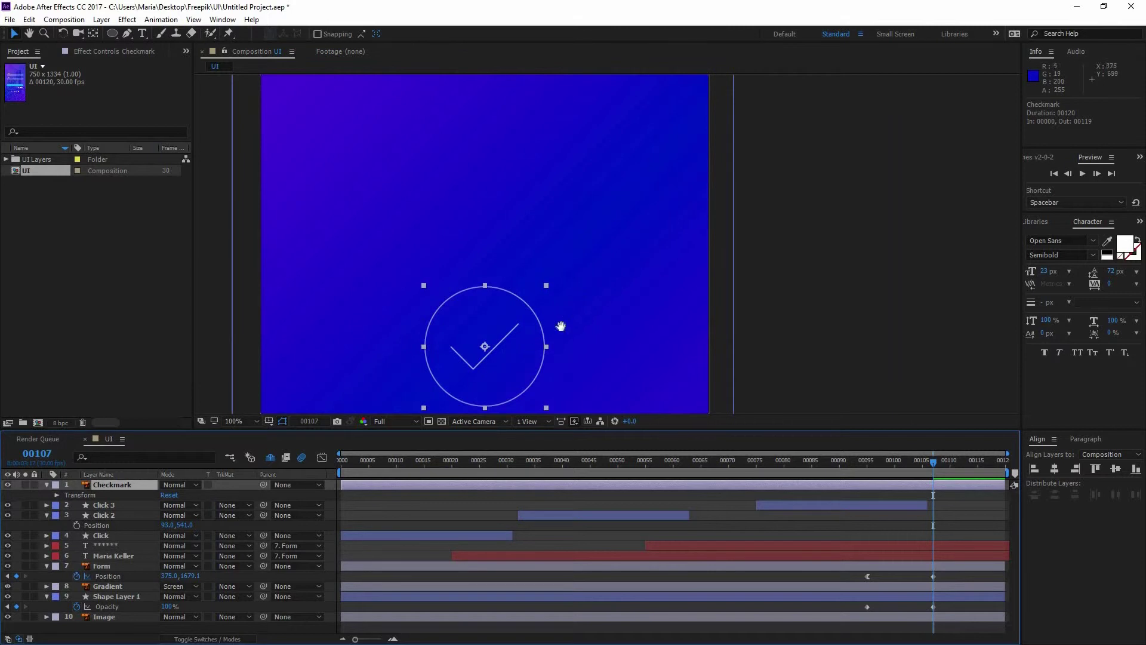
pyautogui.scroll(2, 547, 315)
pyautogui.rightClick(120, 484)
pyautogui.click(60, 491)
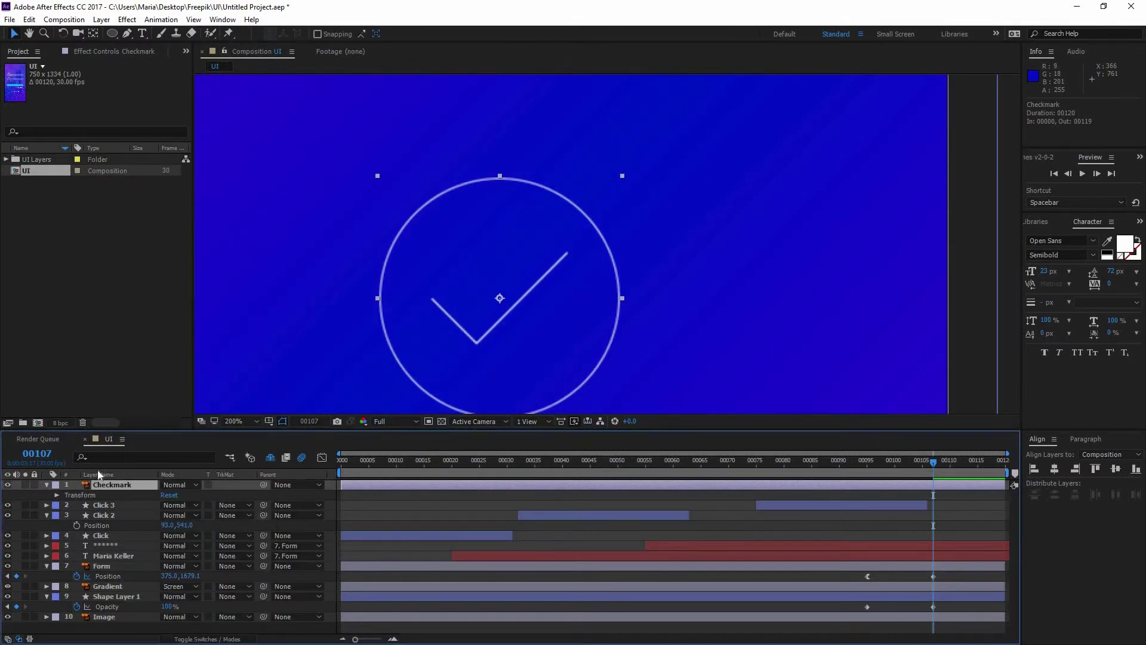
pyautogui.rightClick(107, 482)
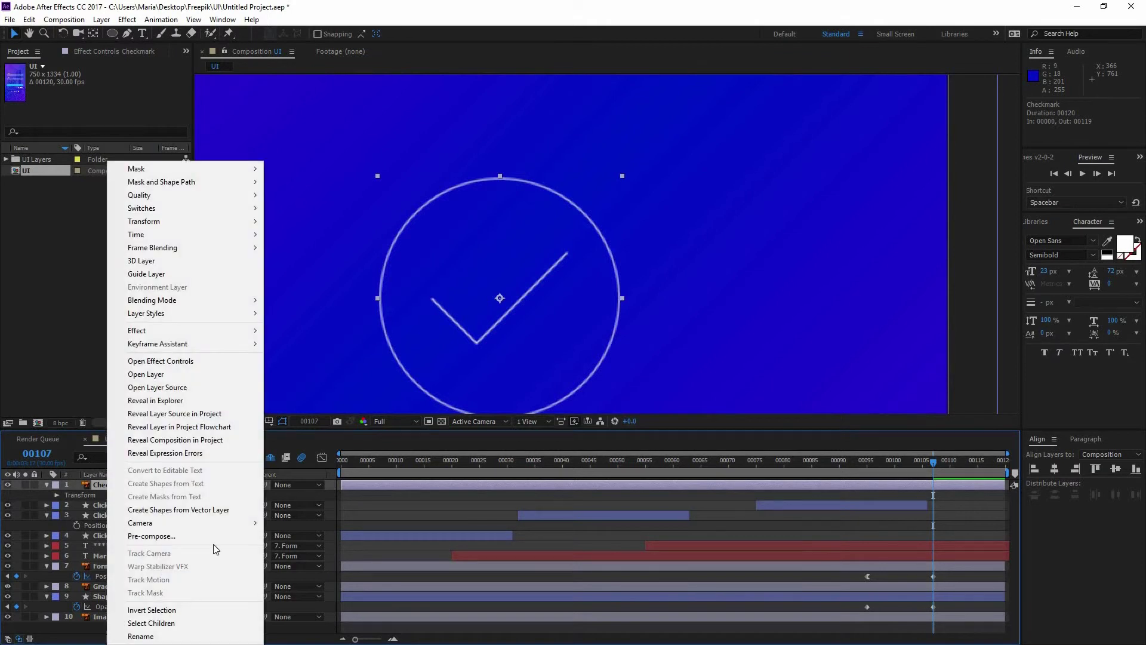
# Generate a Checkmark Outlines shape layer from the Checkmark vector layer.
pyautogui.click(234, 508)
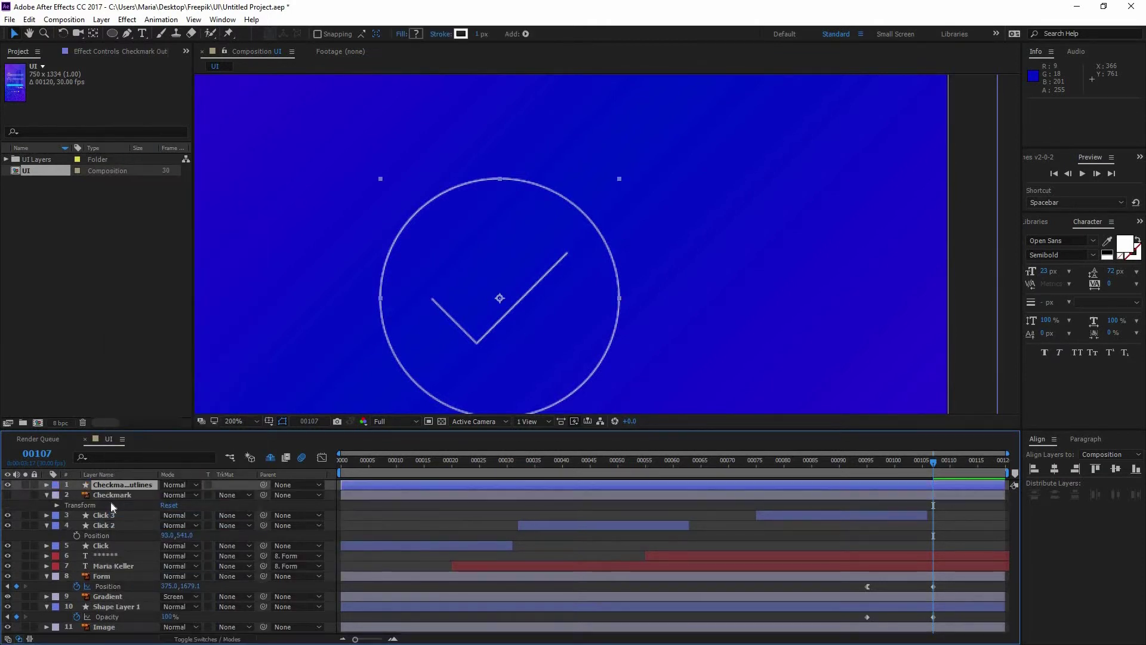
pyautogui.press('F2')
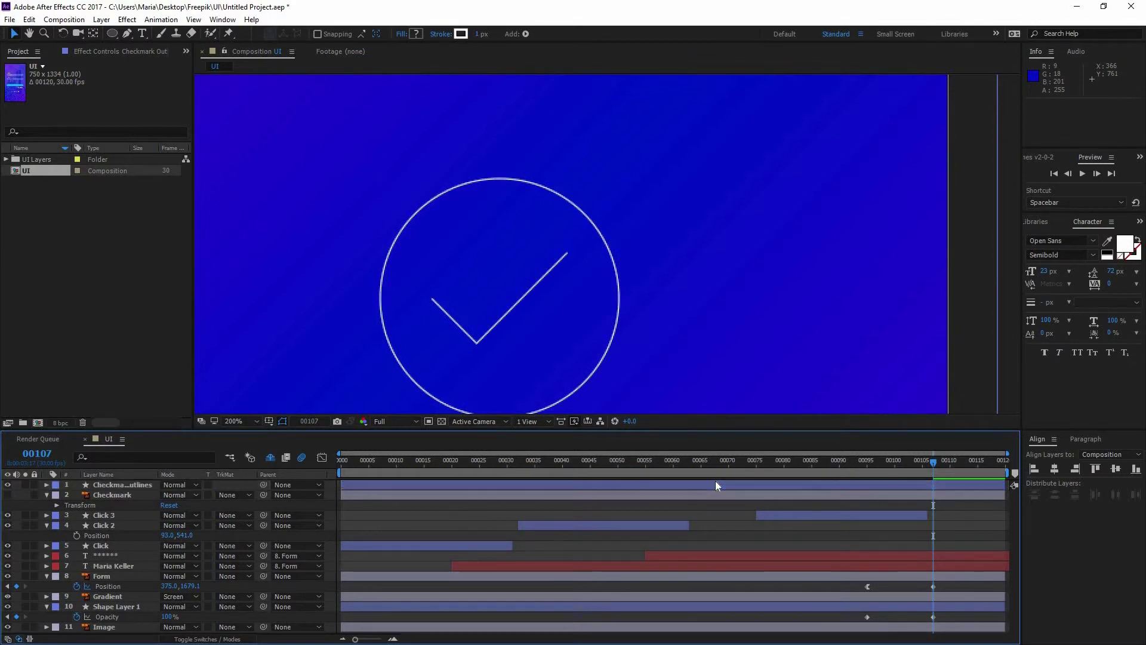
pyautogui.click(716, 485)
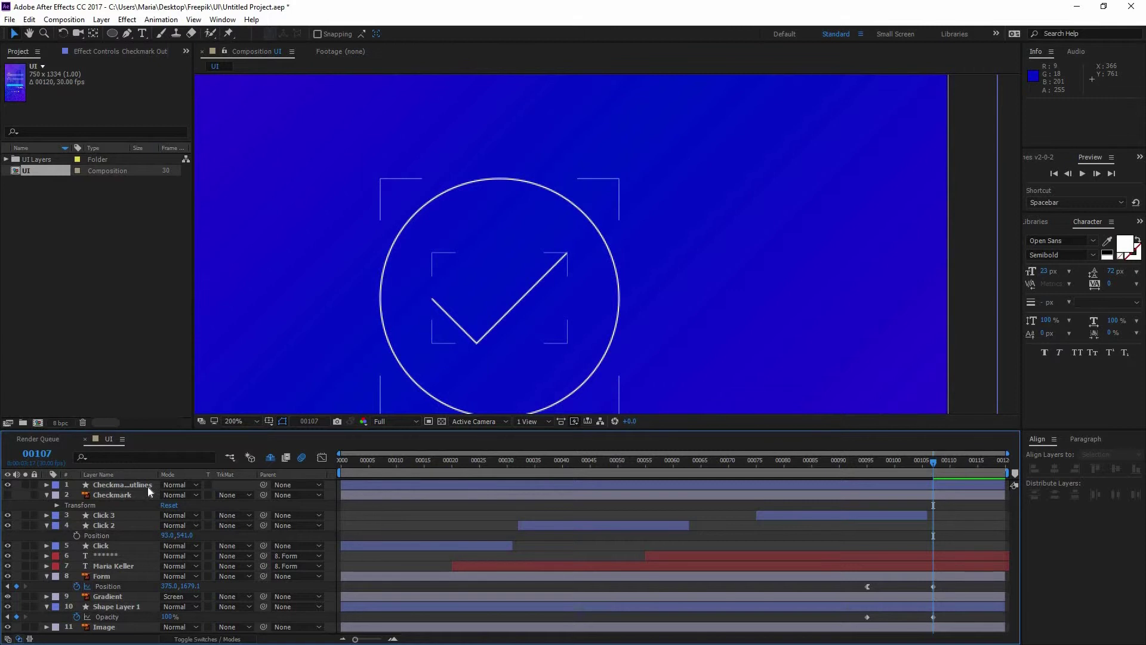
pyautogui.moveTo(158, 475)
pyautogui.mouseDown()
pyautogui.moveTo(209, 475)
pyautogui.moveTo(170, 474)
pyautogui.mouseUp()
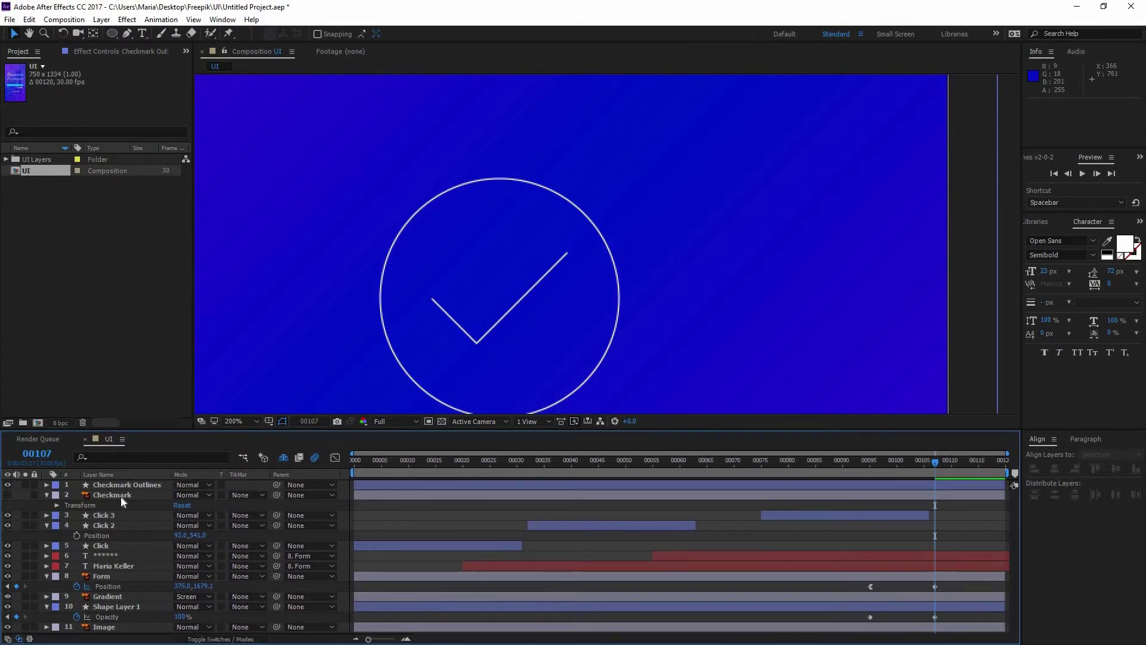
# Delete the original Checkmark layer, leaving Checkmark Outlines selected.
pyautogui.click(4, 498)
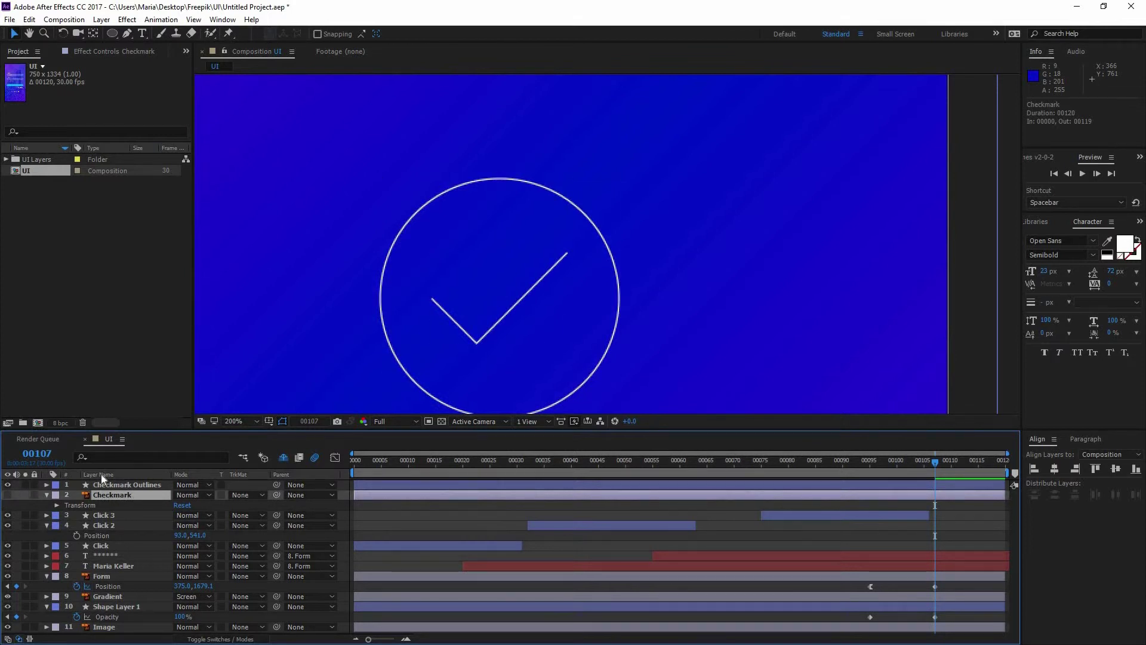
pyautogui.press('Delete')
pyautogui.click(109, 484)
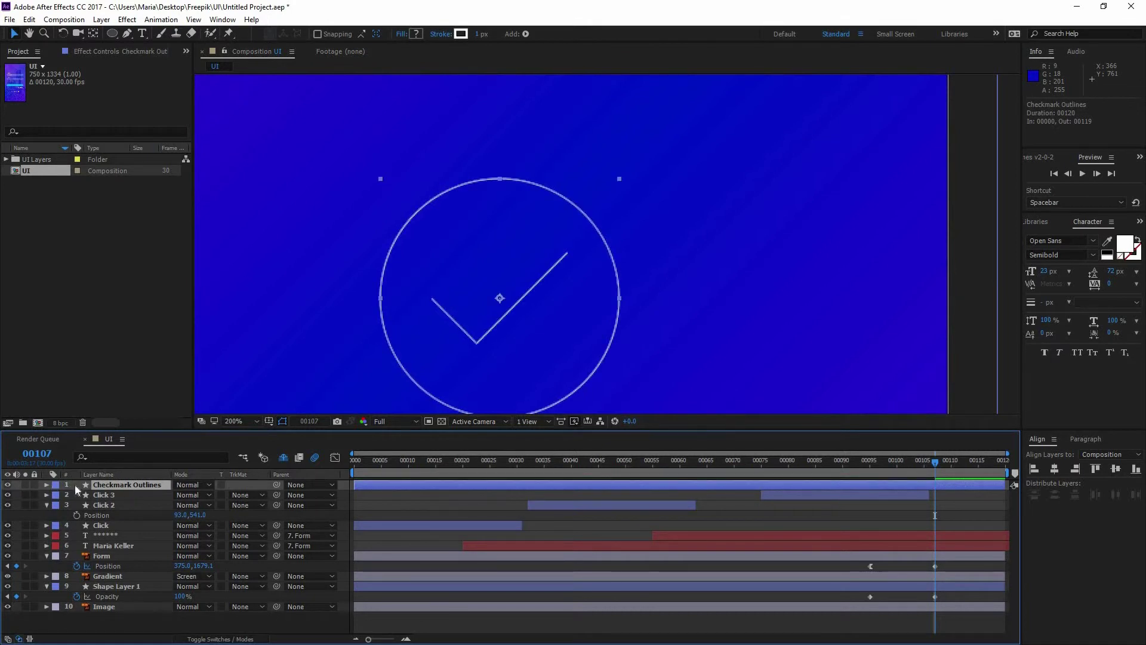
# Add Trim Paths 1 to the Checkmark Outlines contents and reveal its Start, End and Offset.
pyautogui.click(46, 485)
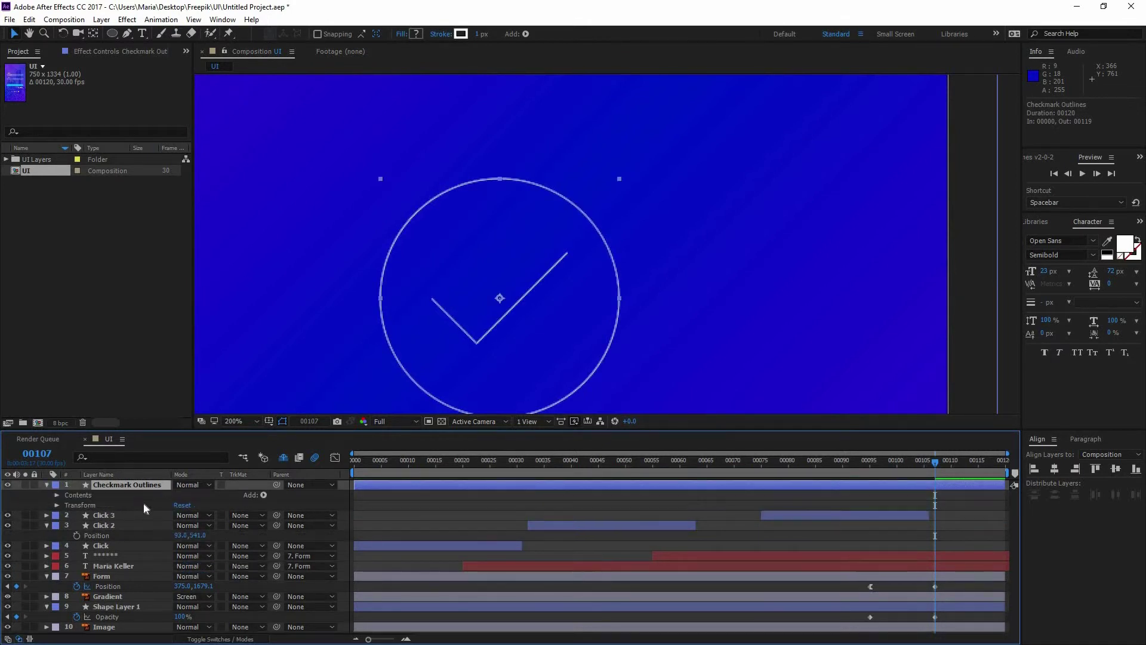
pyautogui.click(146, 505)
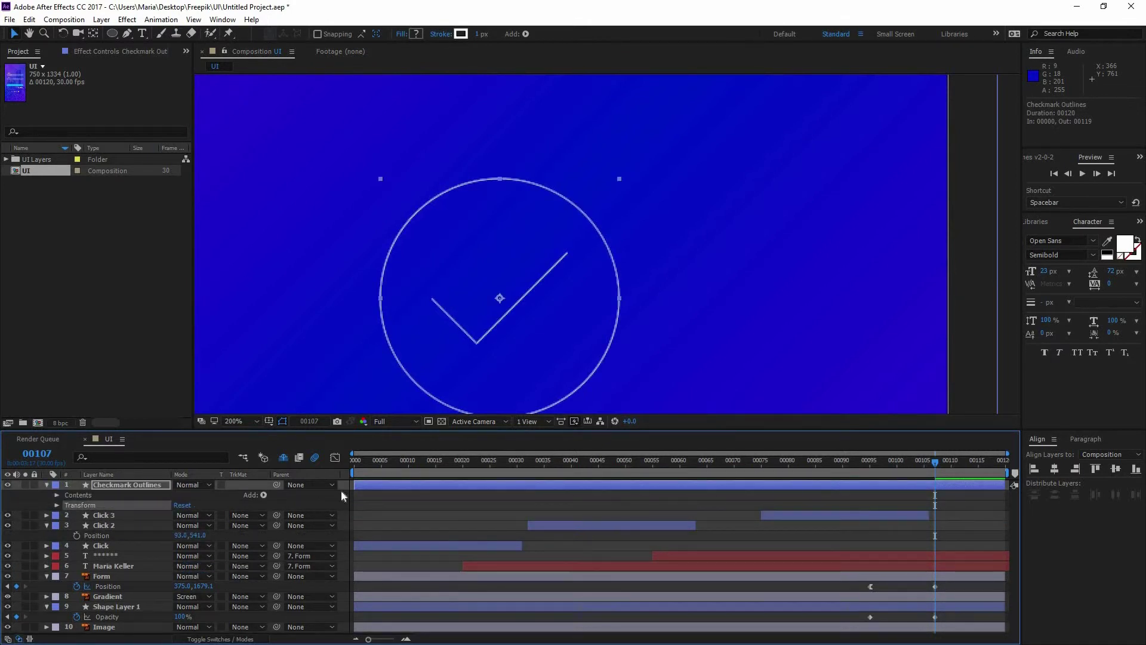
pyautogui.click(264, 495)
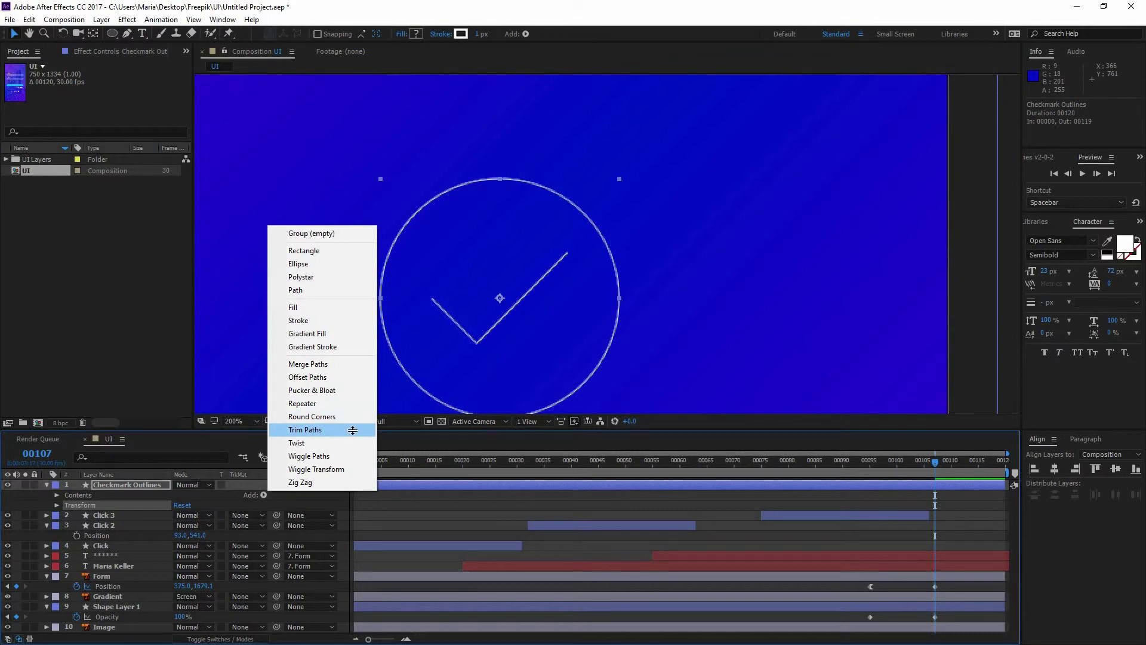
pyautogui.click(352, 431)
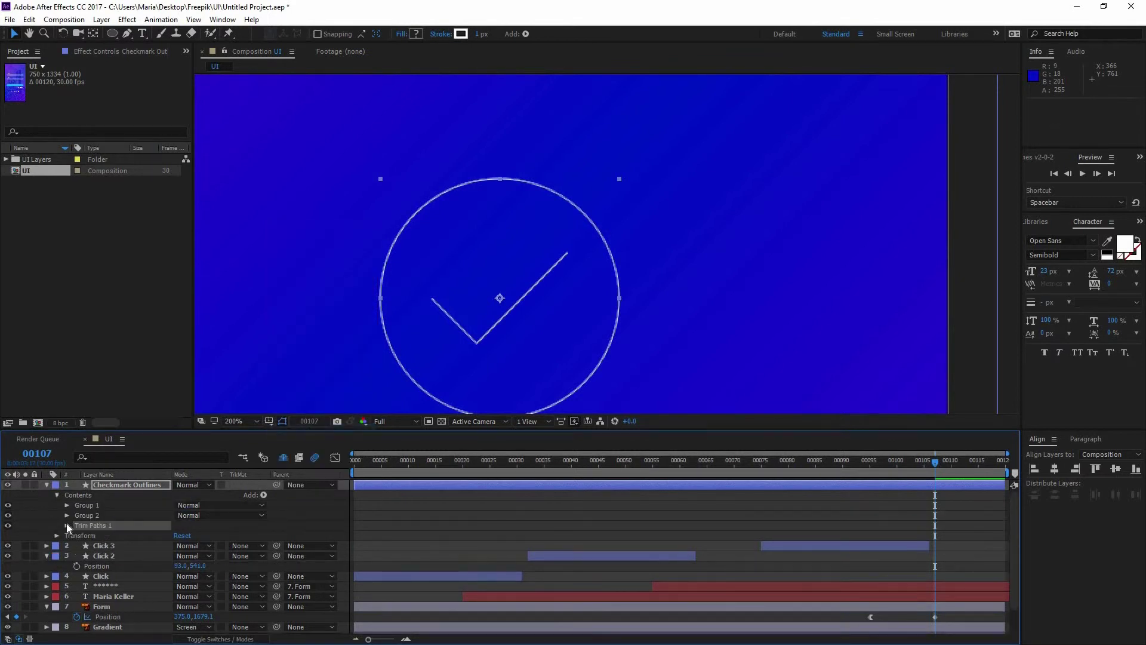
pyautogui.click(467, 517)
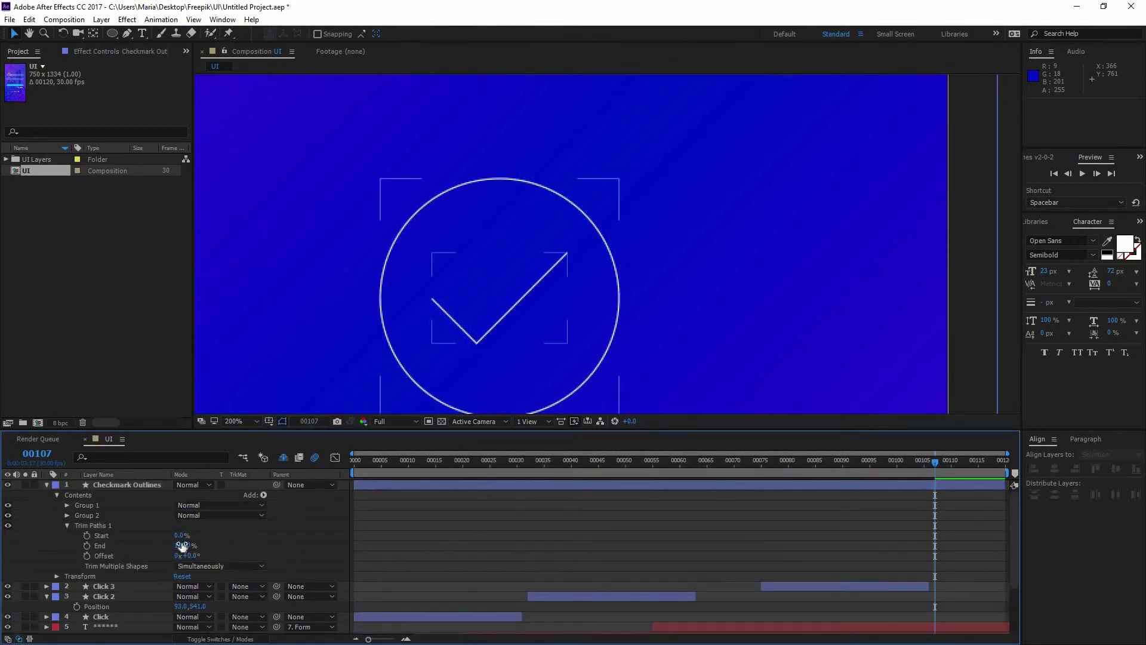
# Set Trim Multiple Shapes to Individually, testing Trim Paths End values of 0%, 72% and 50%.
pyautogui.moveTo(169, 544)
pyautogui.mouseDown()
pyautogui.moveTo(109, 552)
pyautogui.moveTo(177, 554)
pyautogui.moveTo(70, 561)
pyautogui.moveTo(164, 553)
pyautogui.mouseUp()
pyautogui.moveTo(83, 555); pyautogui.dragTo(215, 571)
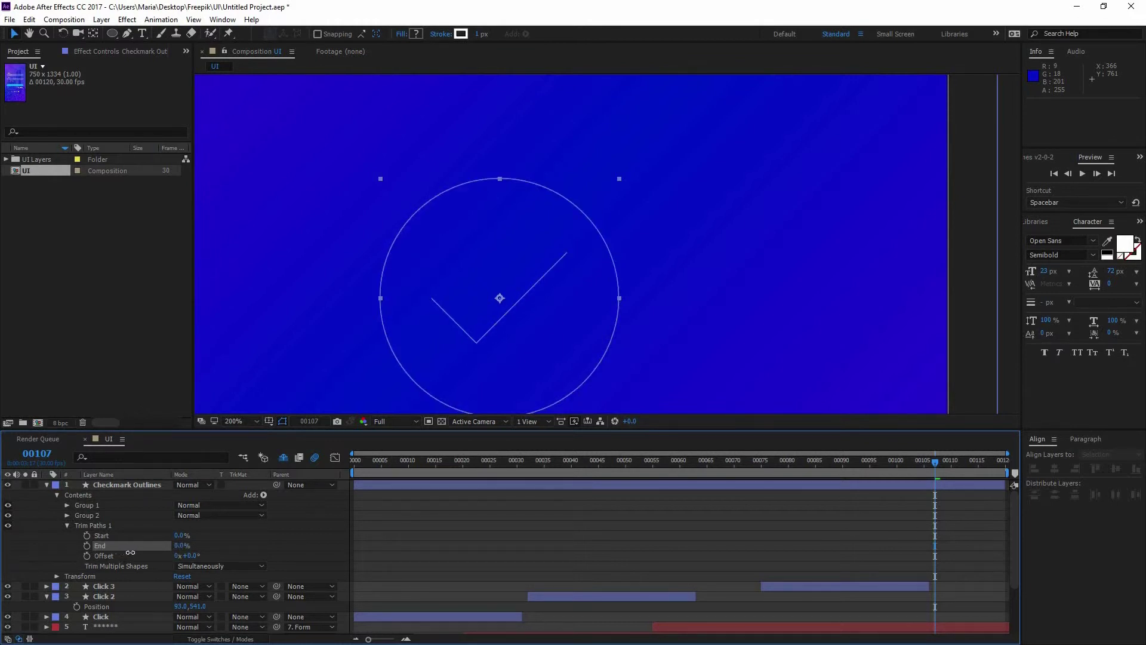
pyautogui.click(215, 568)
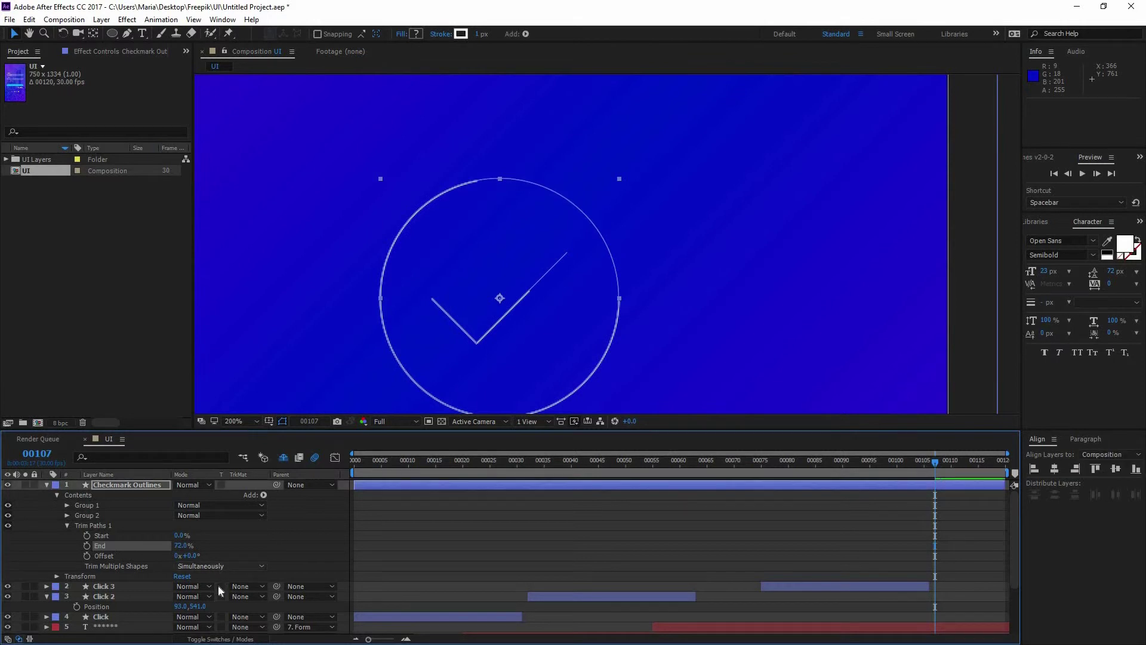
pyautogui.click(215, 592)
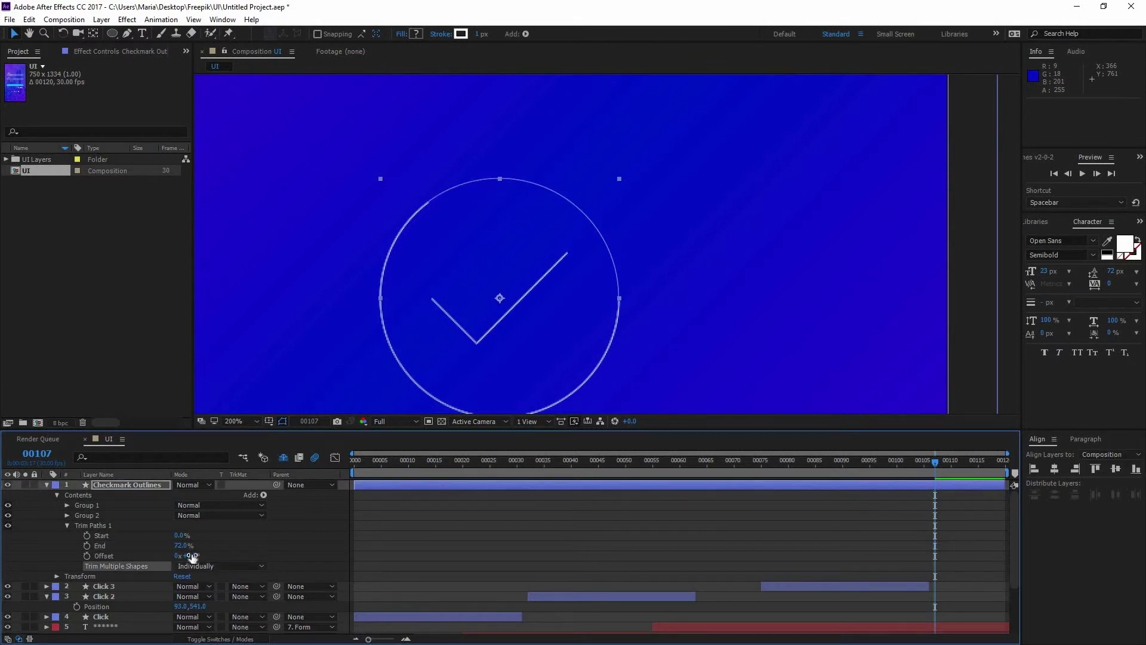
pyautogui.moveTo(179, 546)
pyautogui.mouseDown()
pyautogui.moveTo(191, 551)
pyautogui.moveTo(139, 557)
pyautogui.moveTo(218, 548)
pyautogui.moveTo(128, 549)
pyautogui.moveTo(220, 569)
pyautogui.mouseUp()
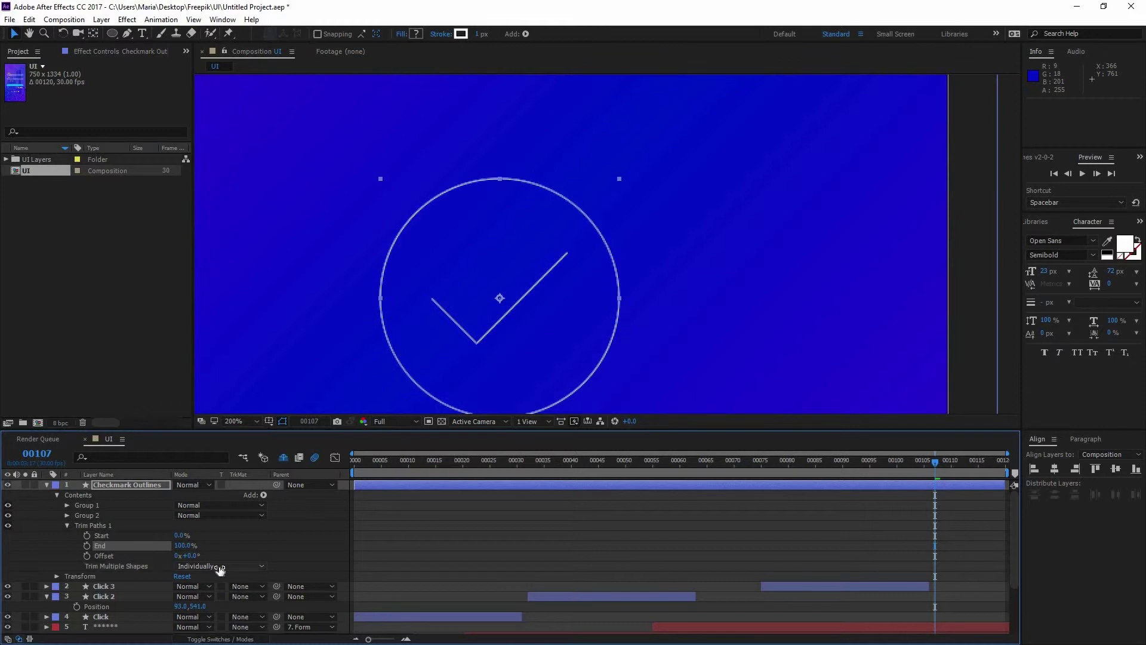
# Add a Trim Paths End keyframe at frame 105 and check the animation around frame 115.
pyautogui.scroll(-3, 926, 569)
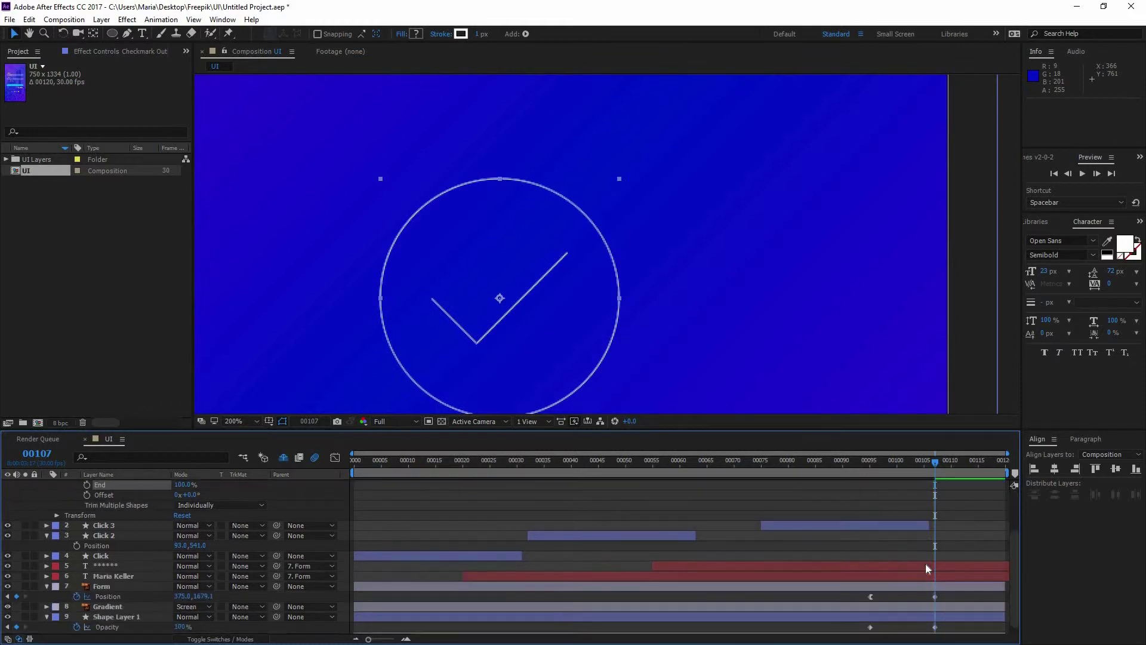
pyautogui.moveTo(880, 469); pyautogui.dragTo(923, 475)
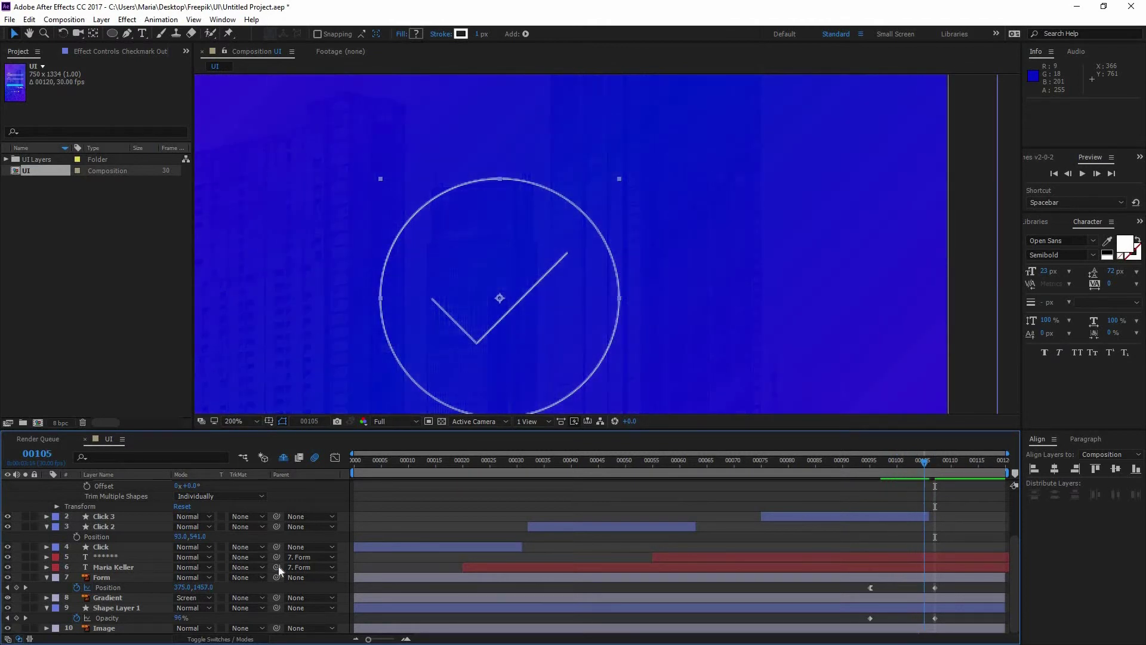
pyautogui.scroll(1, 94, 510)
pyautogui.click(86, 506)
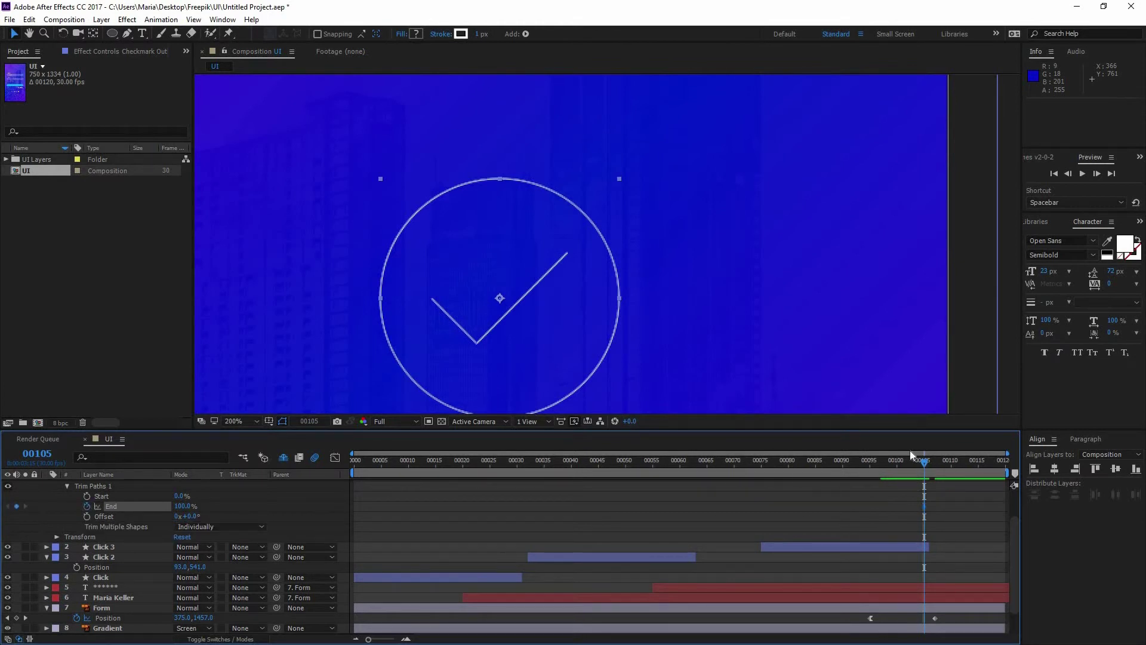
pyautogui.moveTo(966, 472); pyautogui.dragTo(977, 475)
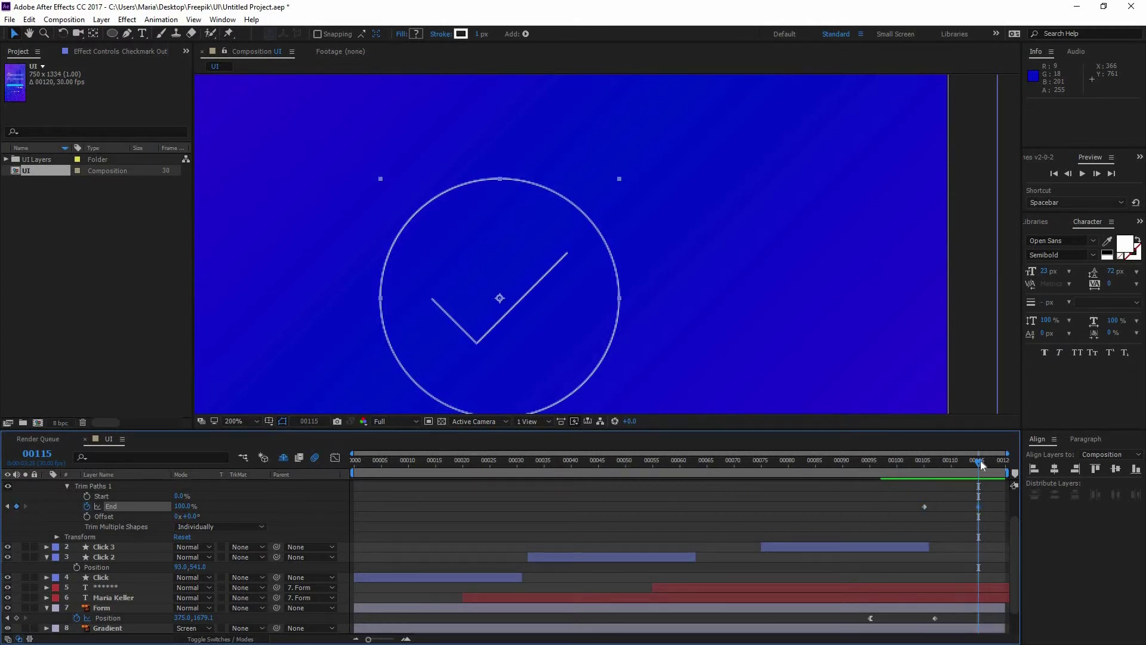
pyautogui.click(924, 476)
# Set End to 0% at frame 105 and move the final End keyframe to frame 119.
pyautogui.click(175, 507)
pyautogui.moveTo(111, 512); pyautogui.dragTo(88, 517)
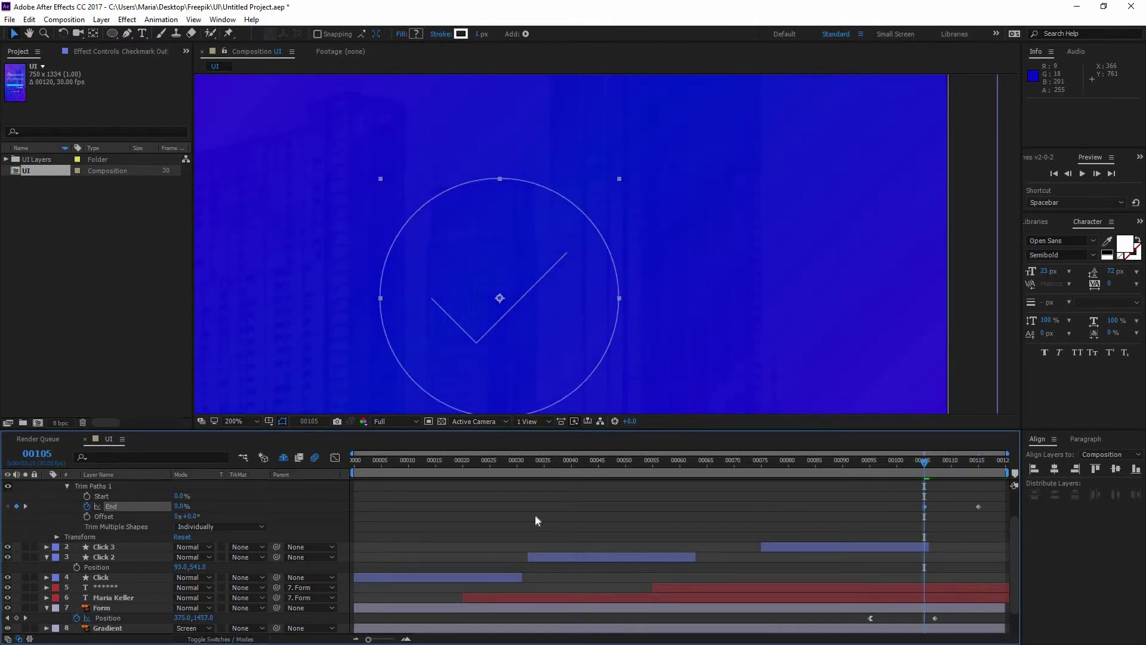
pyautogui.click(777, 323)
pyautogui.press(',')
pyautogui.press(',')
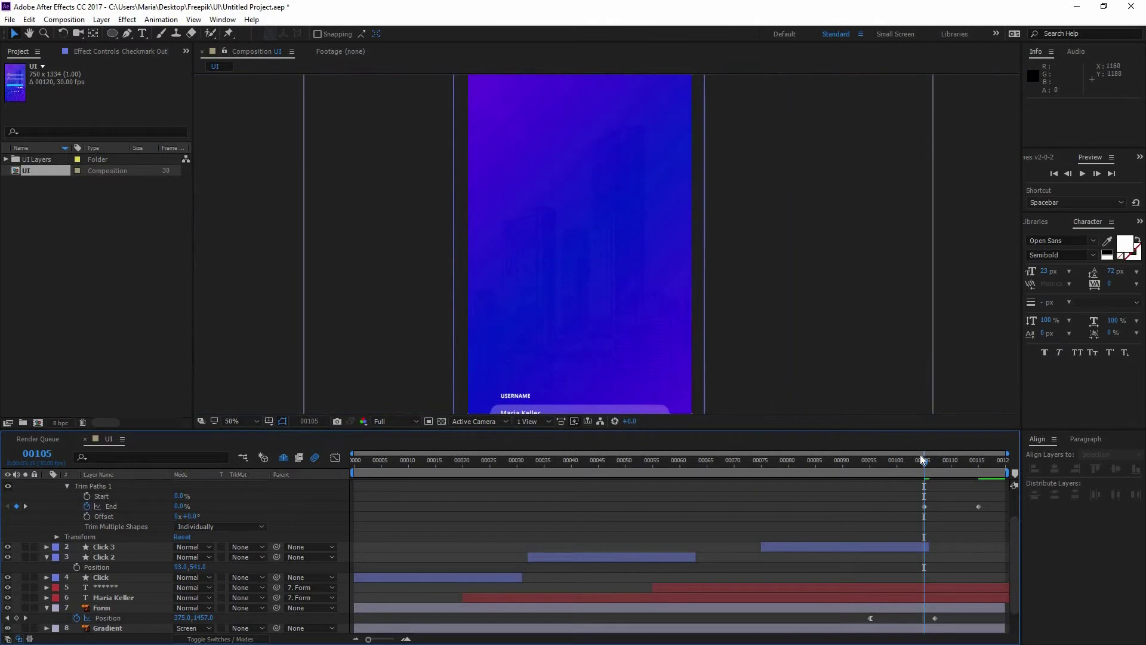
pyautogui.moveTo(944, 457)
pyautogui.mouseDown()
pyautogui.moveTo(927, 464)
pyautogui.moveTo(937, 465)
pyautogui.mouseUp()
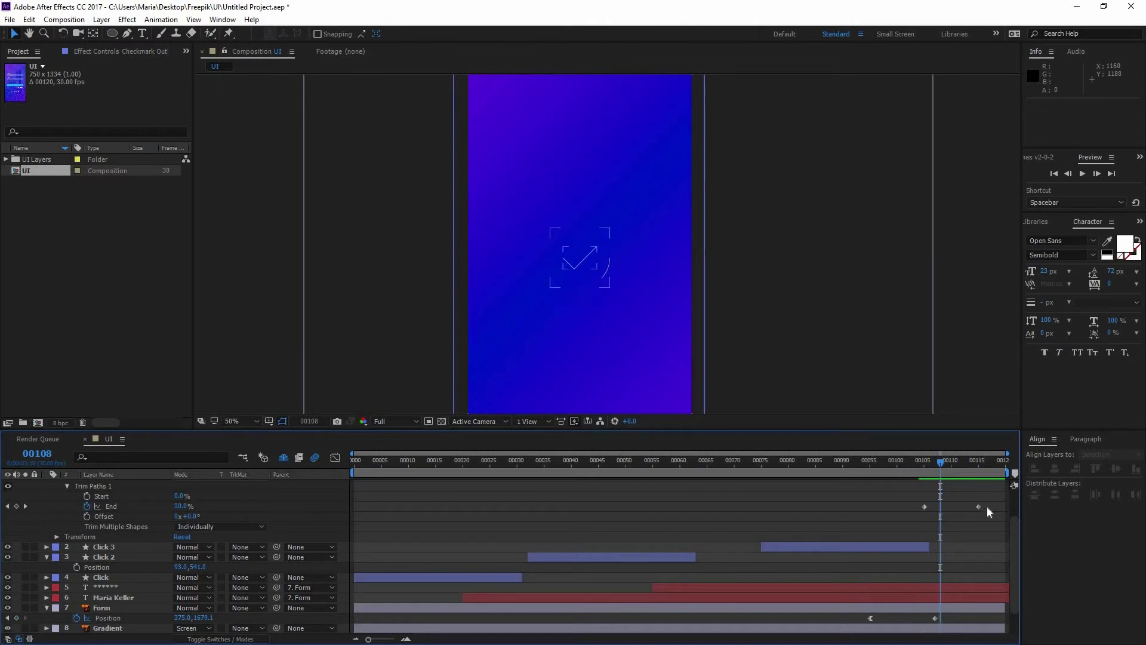
pyautogui.moveTo(979, 506)
pyautogui.mouseDown()
pyautogui.moveTo(1001, 508)
pyautogui.moveTo(929, 506)
pyautogui.mouseUp()
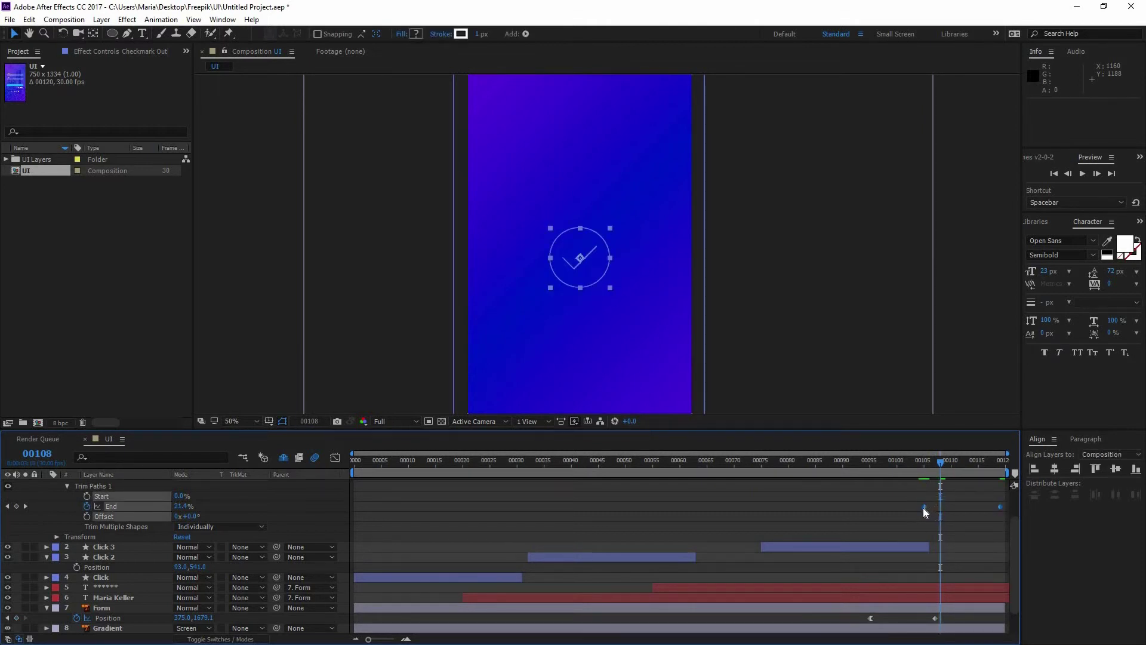
# Apply Easy Ease to the Trim Paths End keyframes and preview the draw-on animation.
pyautogui.rightClick(924, 507)
pyautogui.moveTo(970, 499)
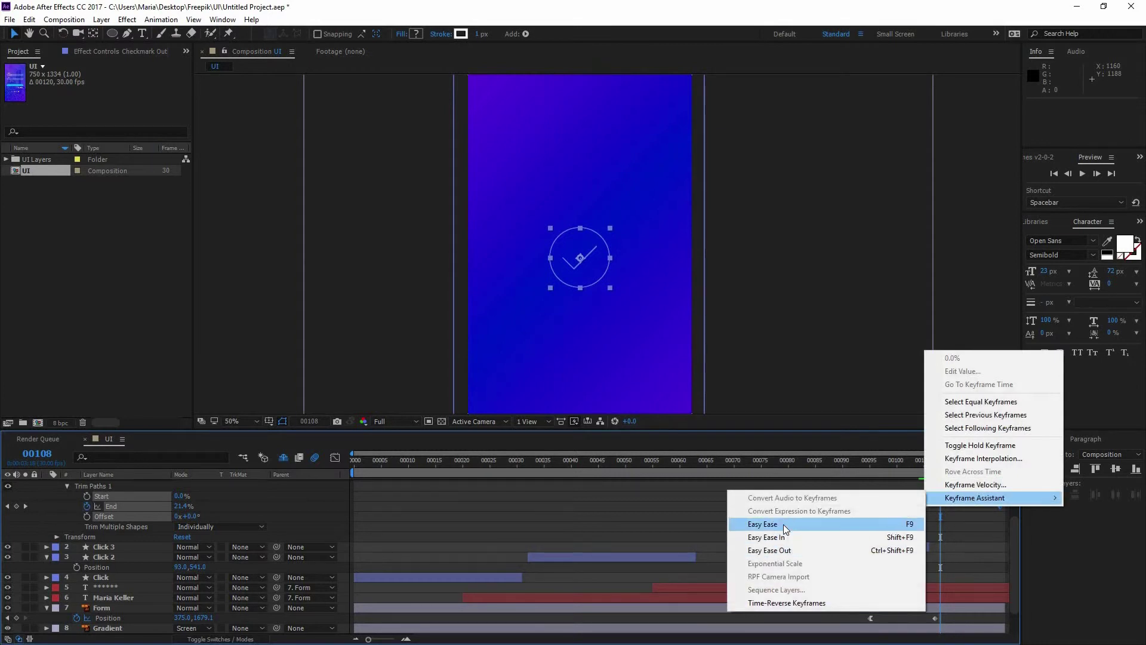
pyautogui.click(783, 524)
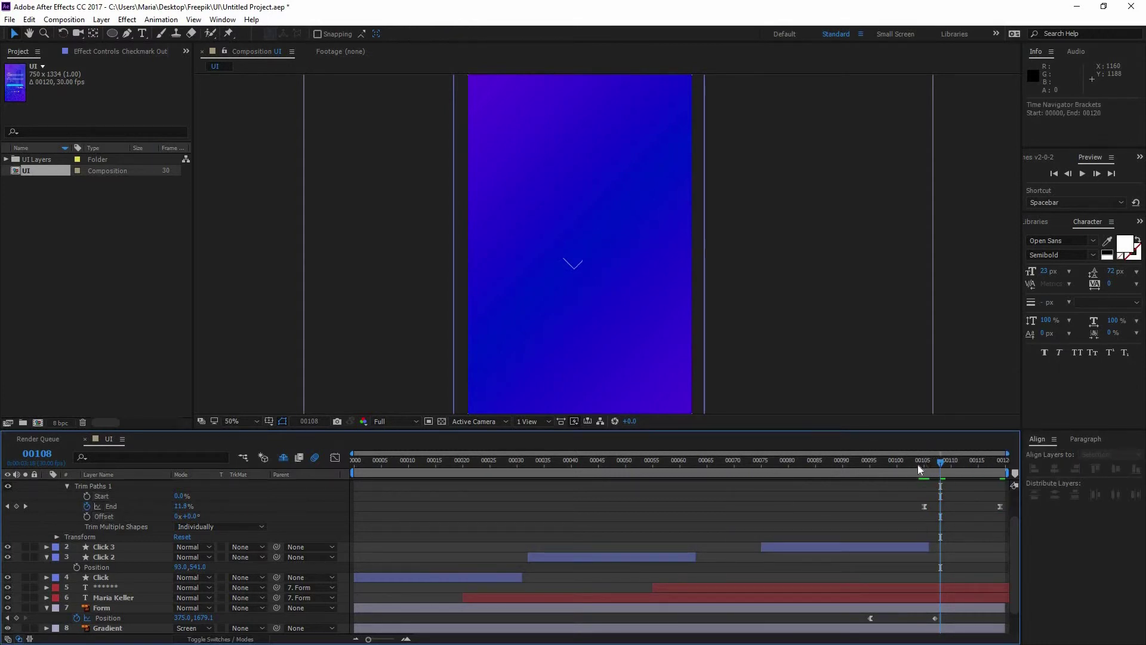
pyautogui.press('space')
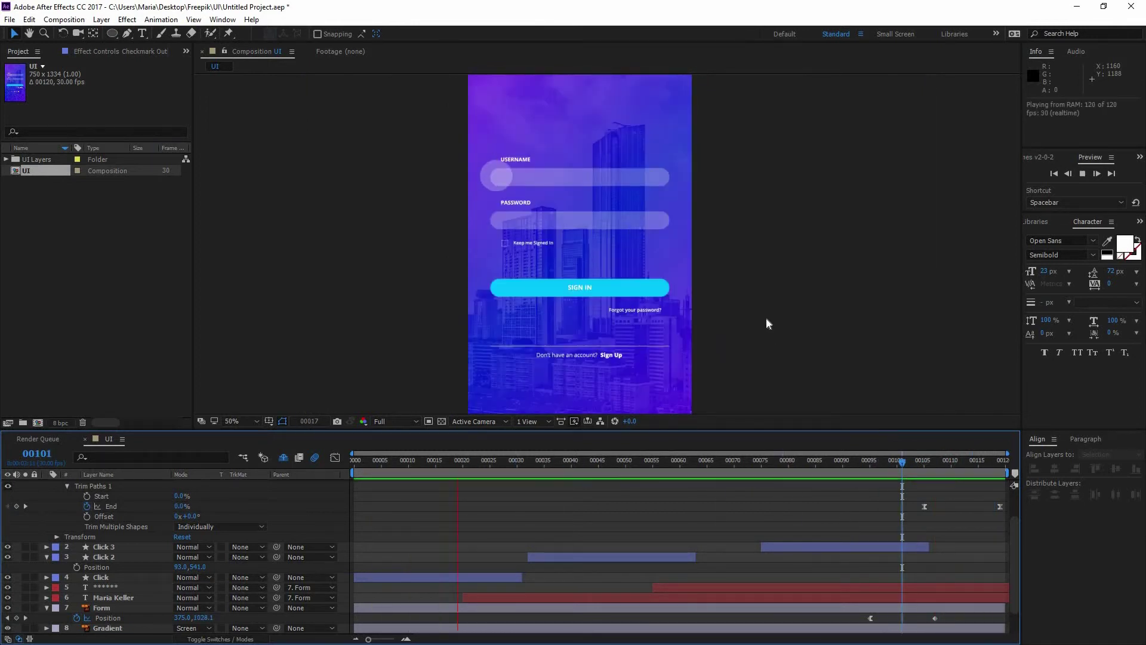
pyautogui.press(',')
pyautogui.press('space')
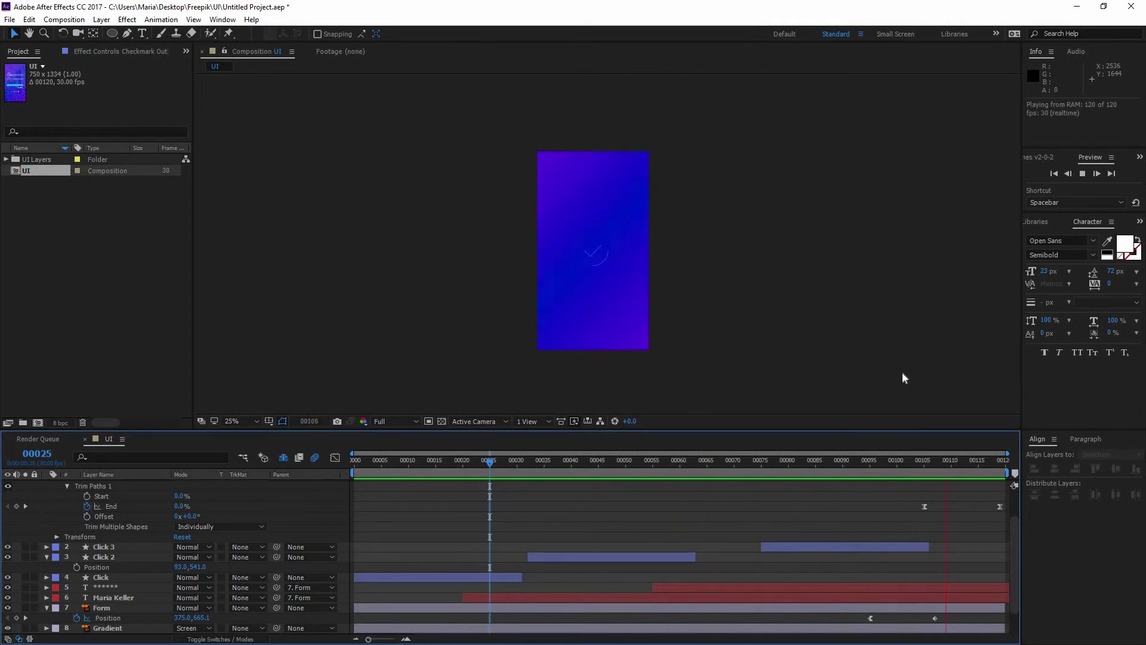
pyautogui.moveTo(944, 462); pyautogui.dragTo(1013, 463)
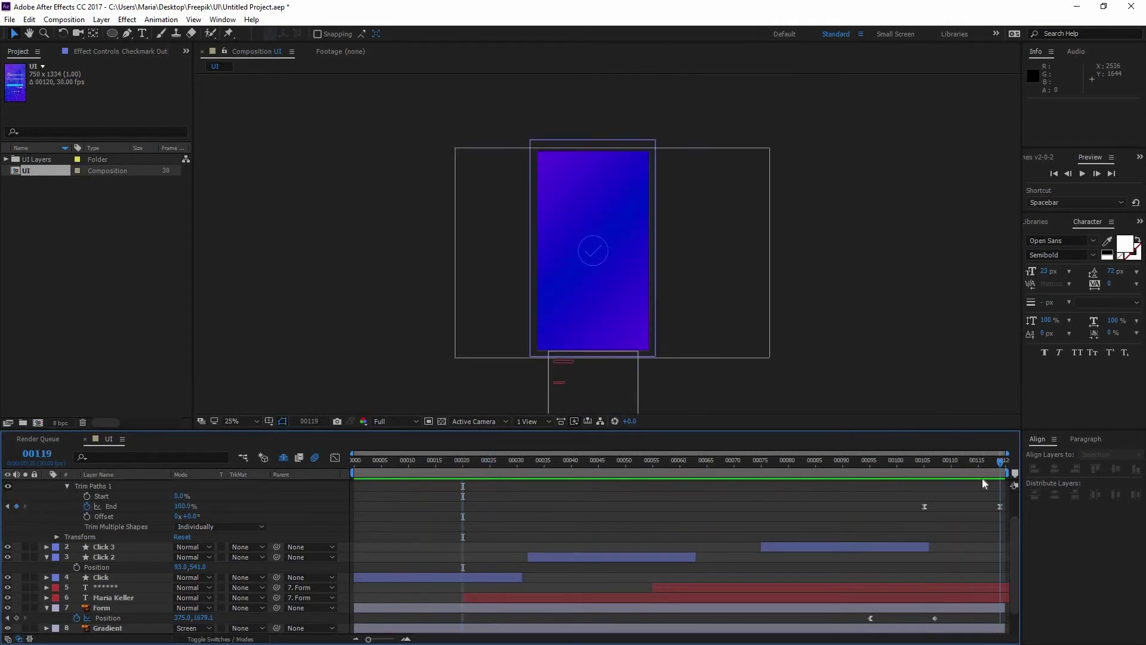
# Open the UI composition's settings and select the Duration field.
pyautogui.rightClick(35, 172)
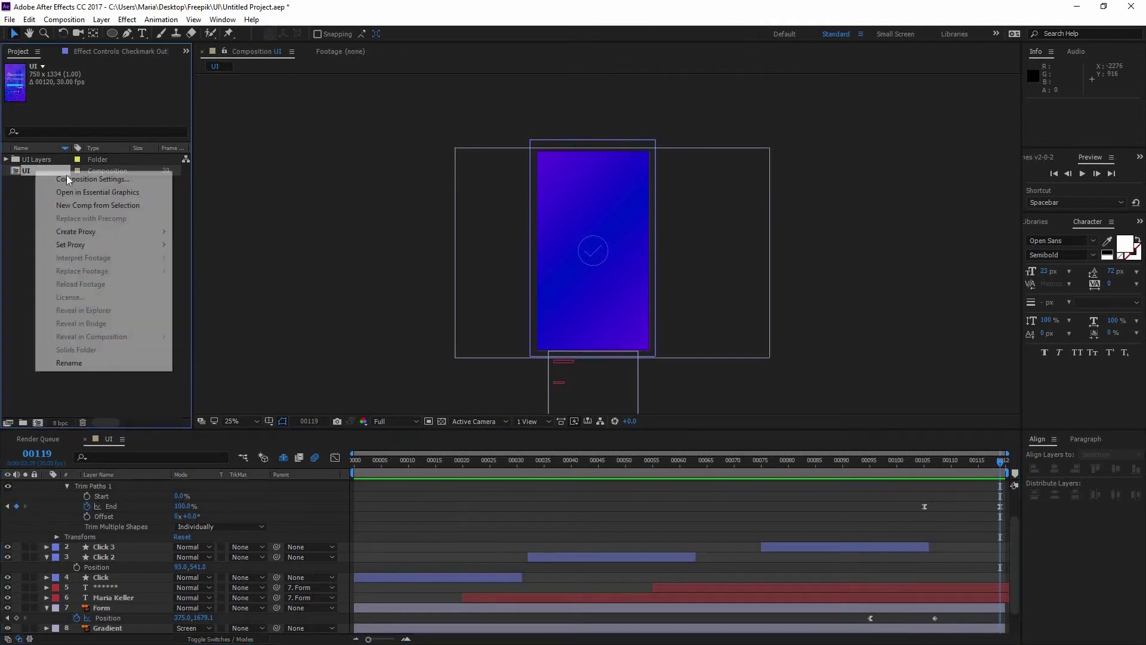
pyautogui.press('Return')
pyautogui.click(334, 337)
# Change the UI composition duration to 150 frames and widen the timeline to show them.
pyautogui.write('150')
pyautogui.press('Return')
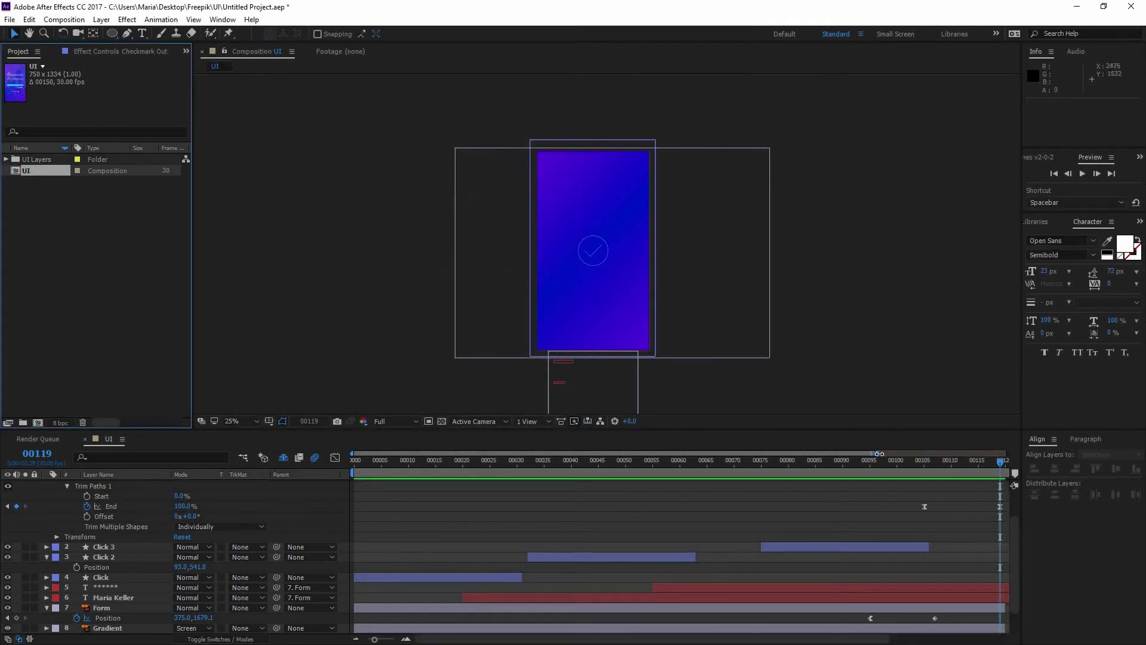
pyautogui.moveTo(943, 459); pyautogui.dragTo(986, 453)
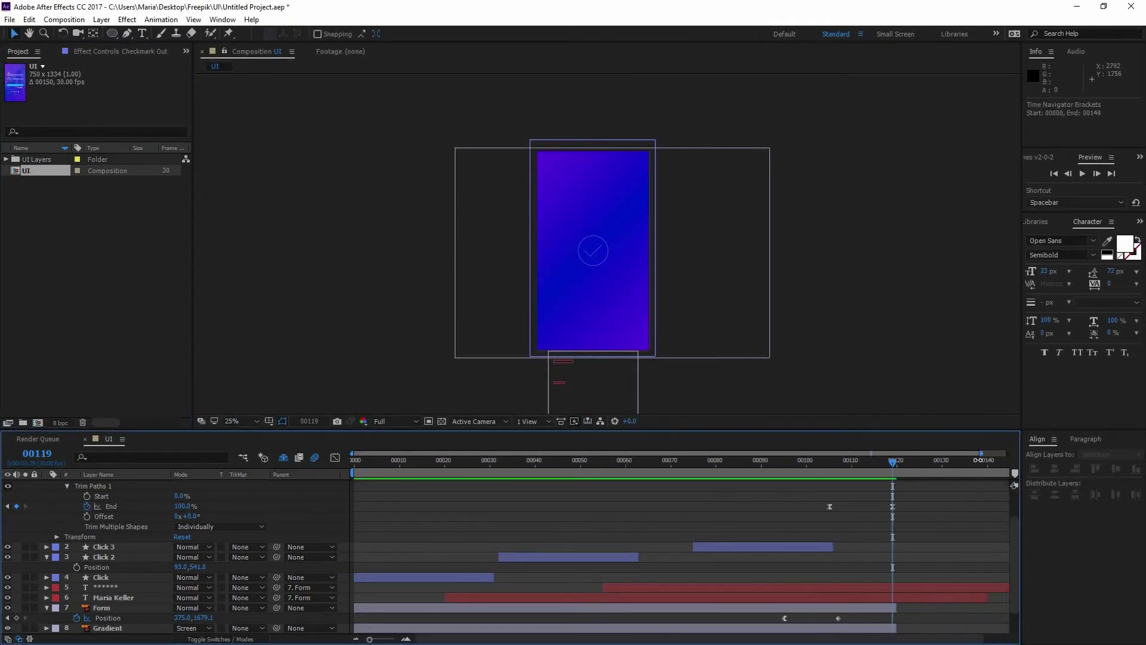
pyautogui.click(874, 463)
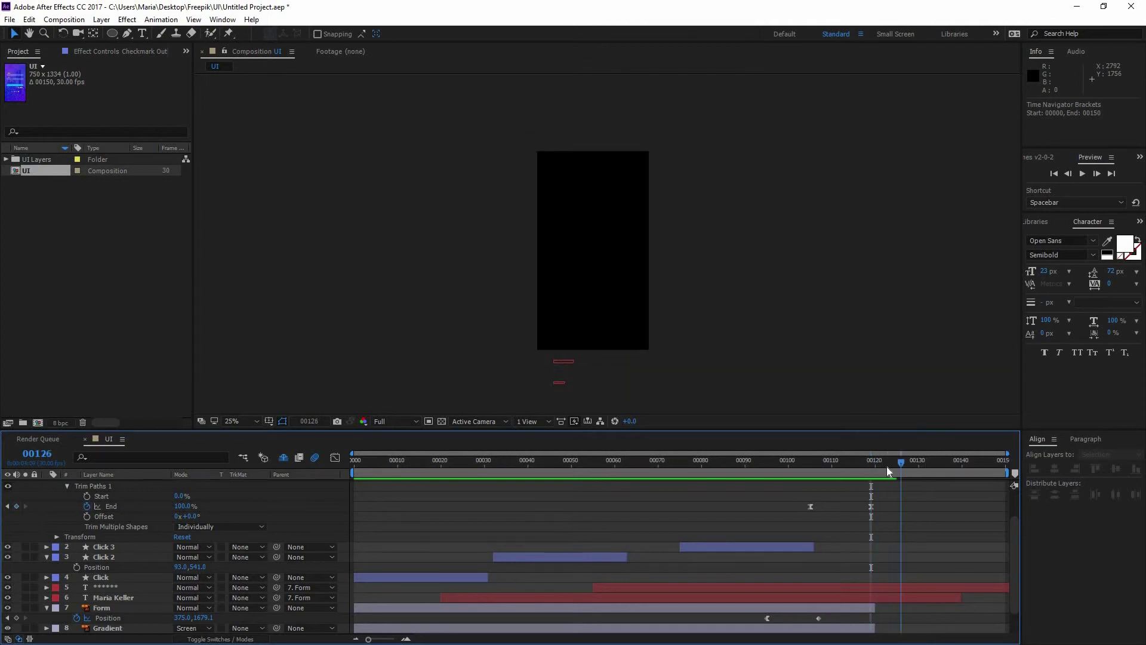
# Extend the Image, Shape Layer 1, Gradient and Form layers to the composition end.
pyautogui.moveTo(874, 472); pyautogui.dragTo(858, 471)
pyautogui.scroll(-3, 844, 615)
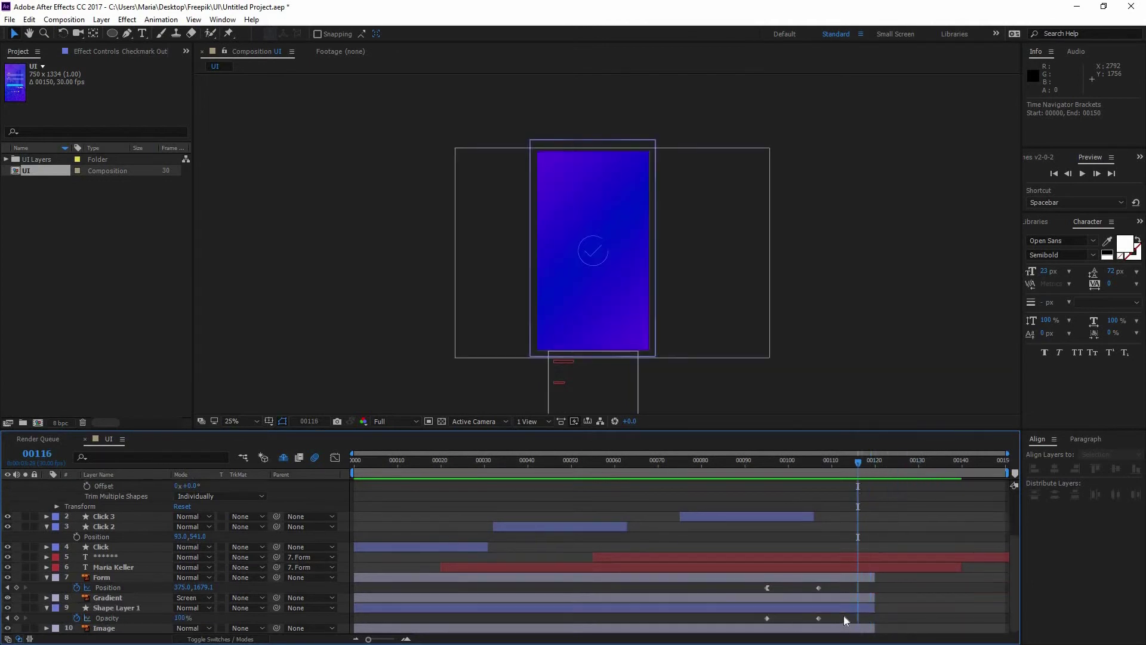
pyautogui.click(875, 628)
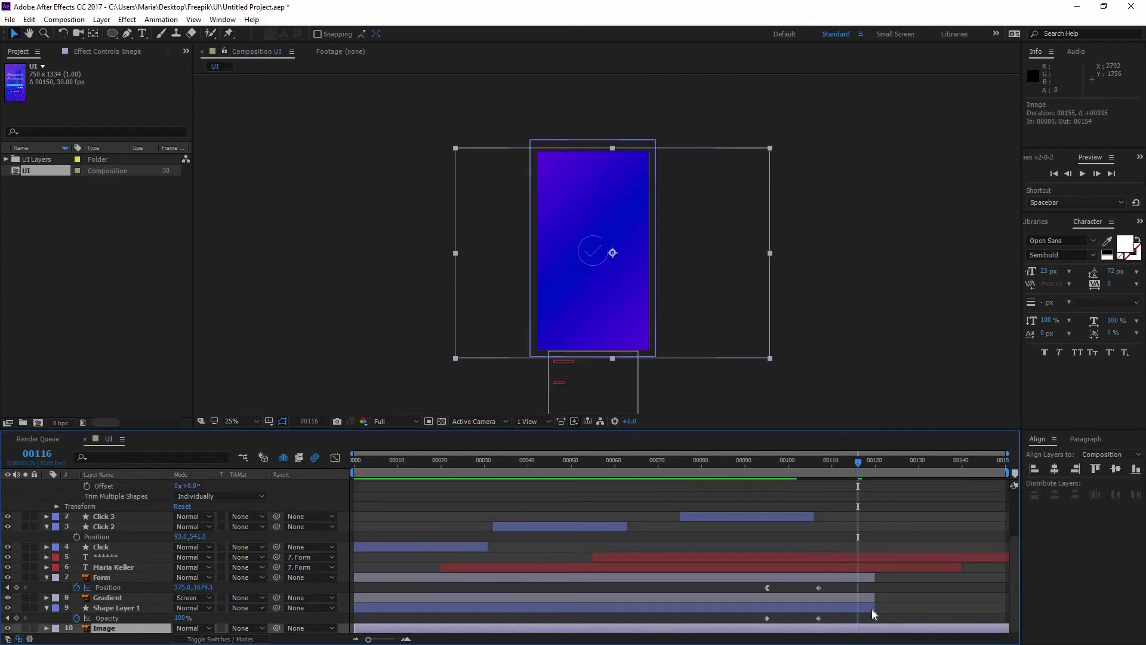
pyautogui.moveTo(873, 609); pyautogui.dragTo(1008, 609)
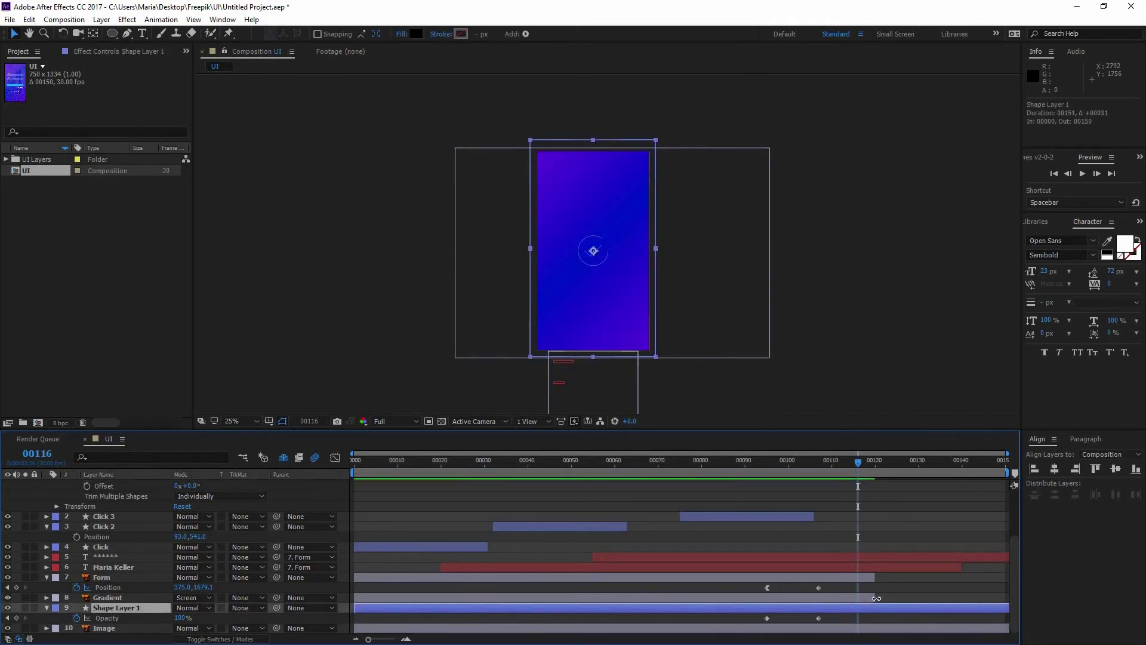
pyautogui.moveTo(877, 598); pyautogui.dragTo(1009, 598)
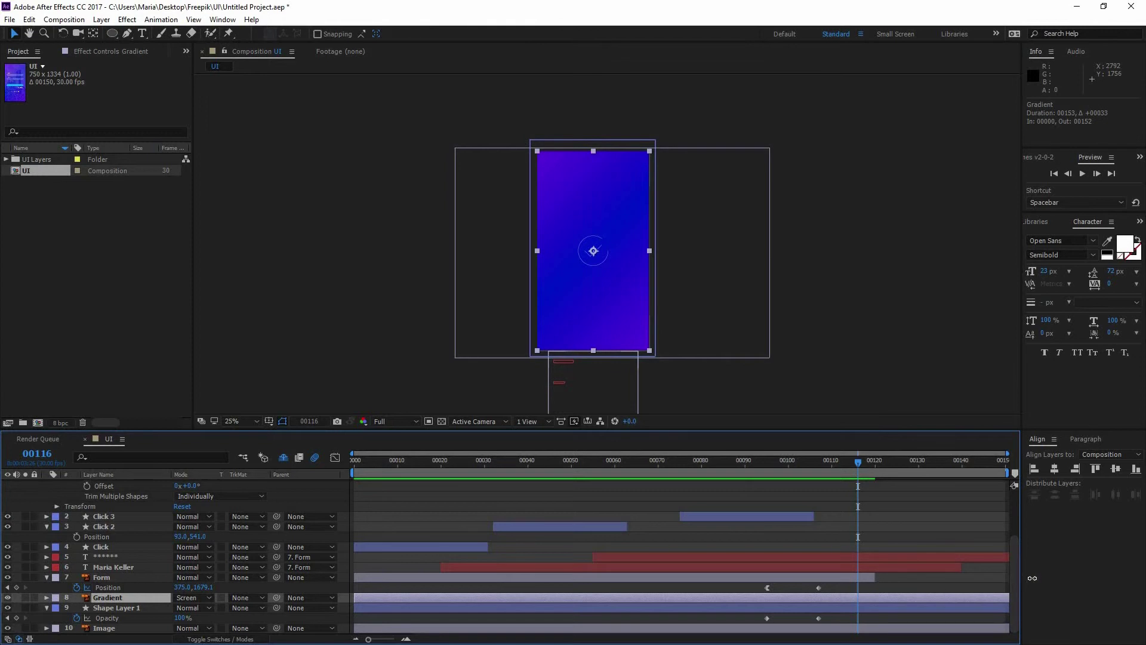
pyautogui.moveTo(875, 577); pyautogui.dragTo(1009, 578)
pyautogui.moveTo(861, 464); pyautogui.dragTo(841, 464)
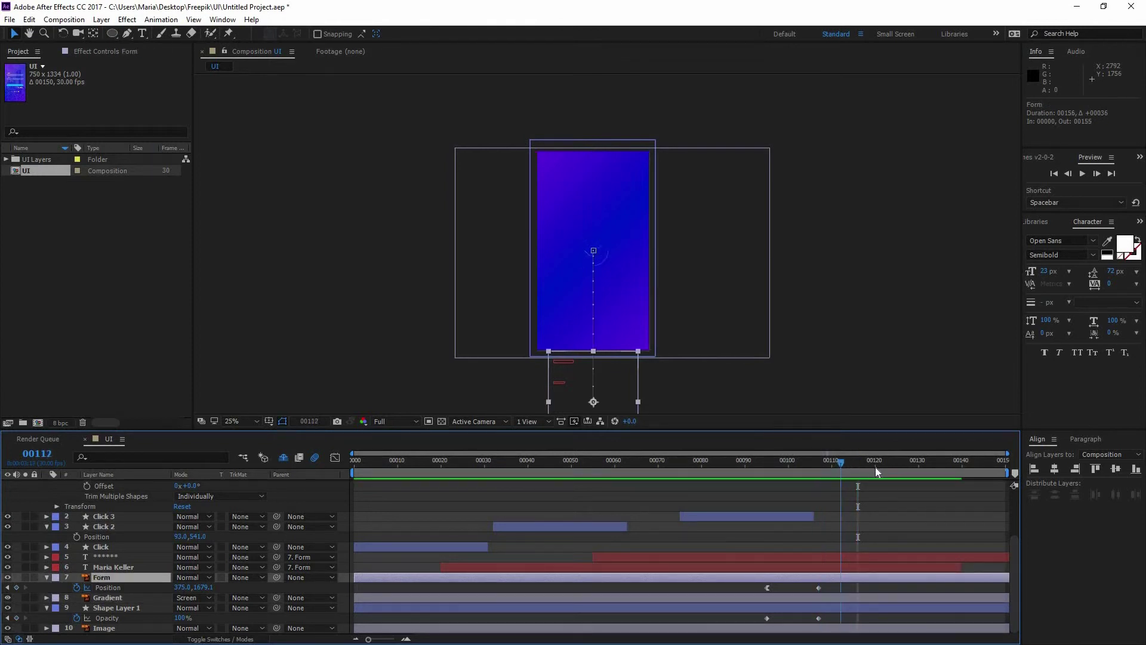
# End the Form, username and password layers at frame 107, then preview.
pyautogui.click(846, 470)
pyautogui.moveTo(823, 469); pyautogui.dragTo(818, 474)
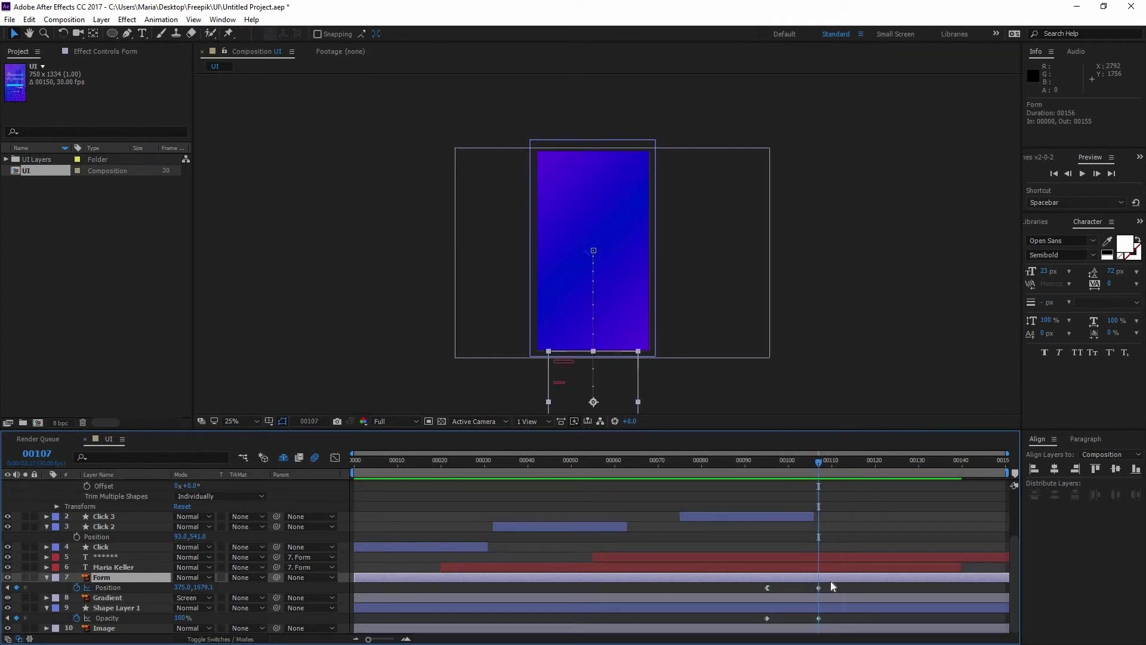
pyautogui.hotkey('alt', ']')
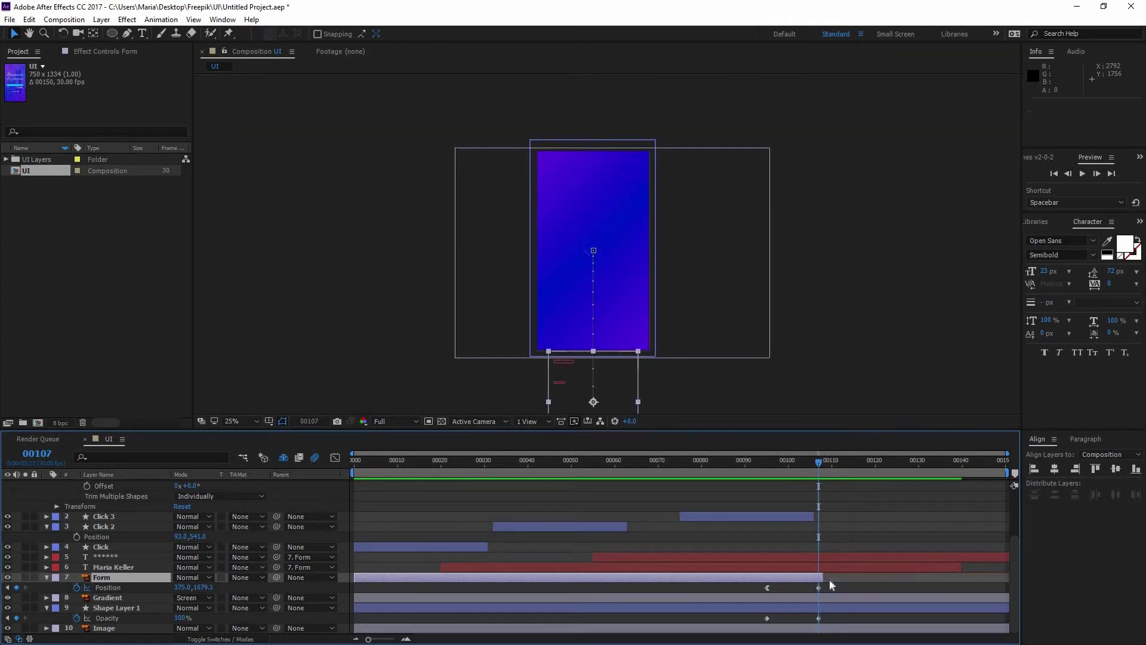
pyautogui.click(131, 607)
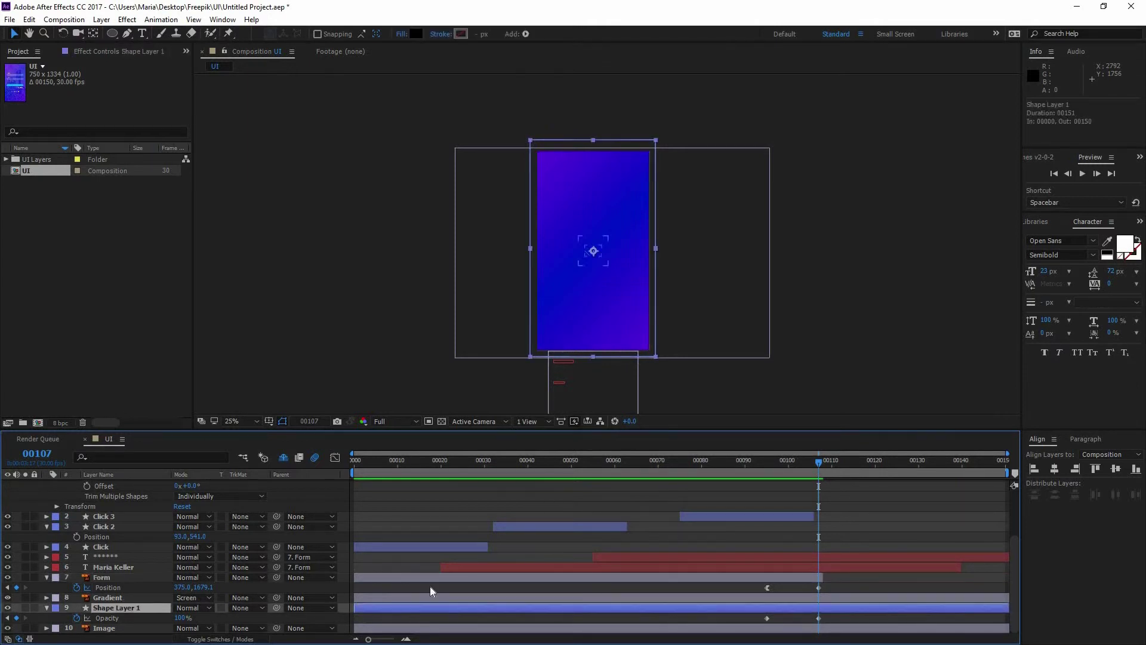
pyautogui.click(824, 564)
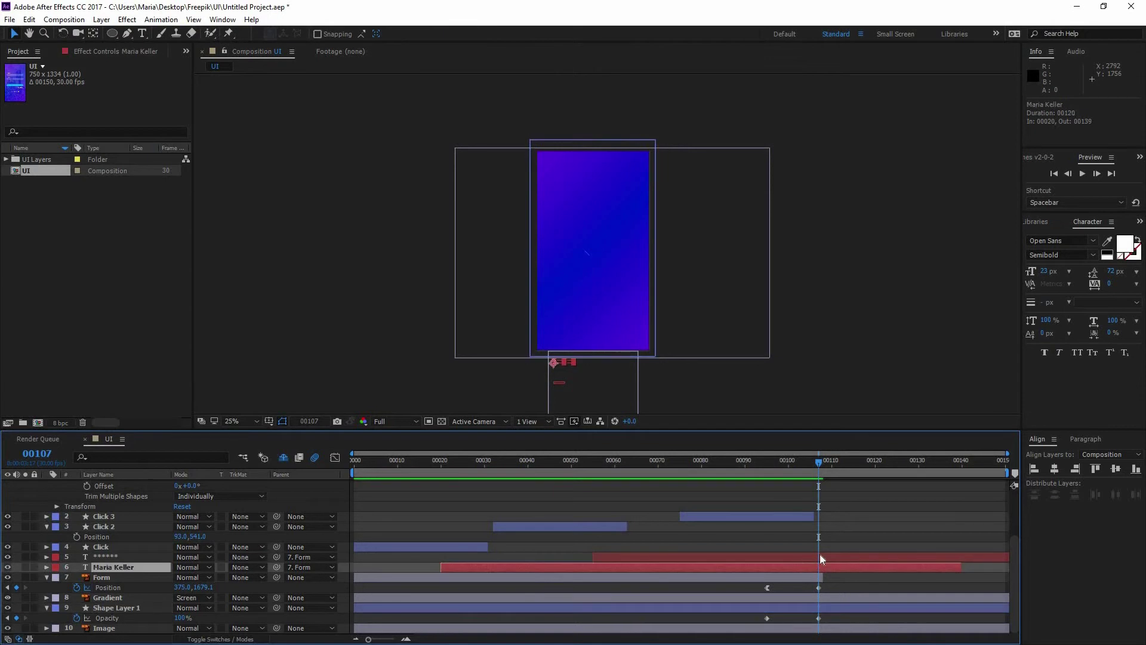
pyautogui.hotkey('alt', ']')
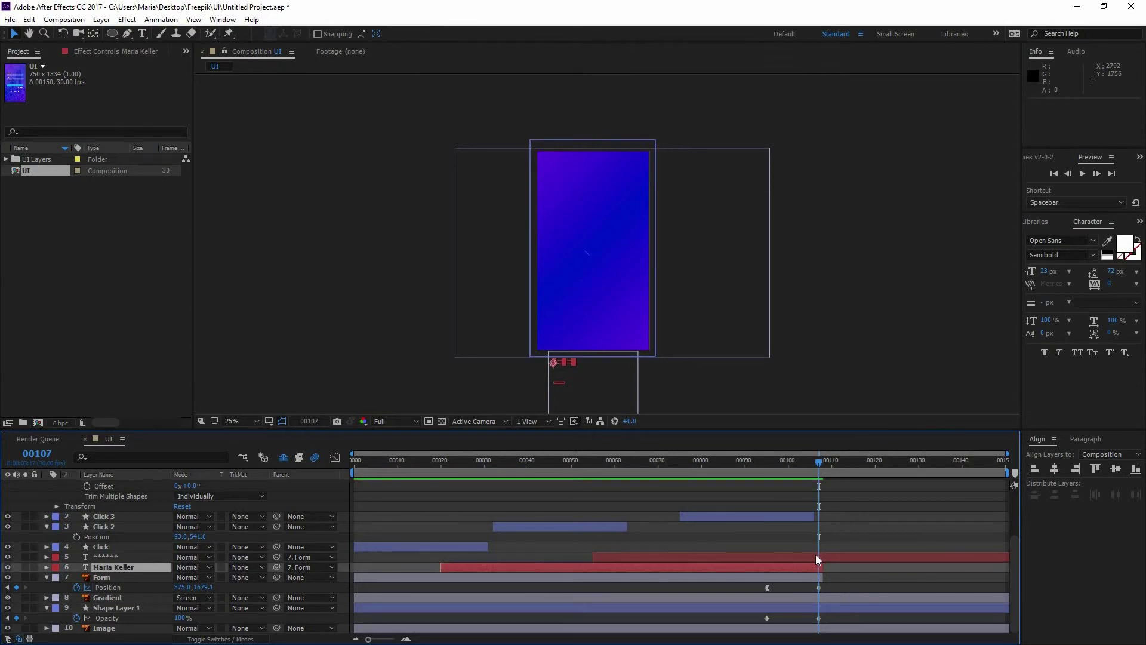
pyautogui.click(815, 556)
pyautogui.hotkey('alt', ']')
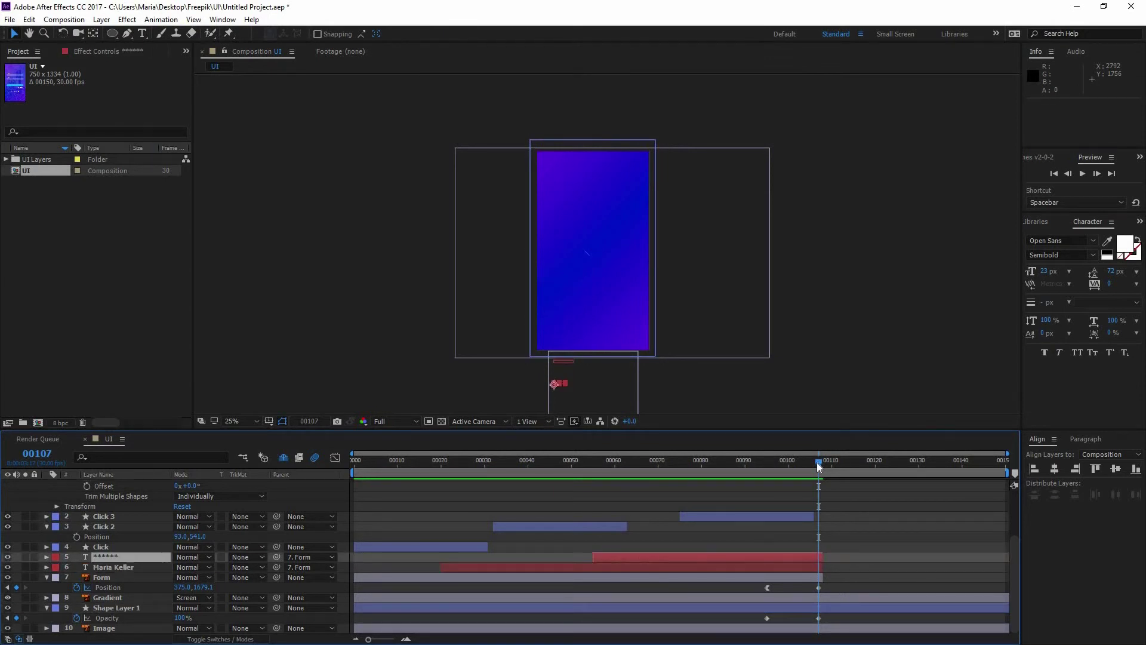
pyautogui.press('space')
pyautogui.press('space')
# Extend Checkmark Outlines to the composition end and start it at frame 105.
pyautogui.scroll(3, 820, 489)
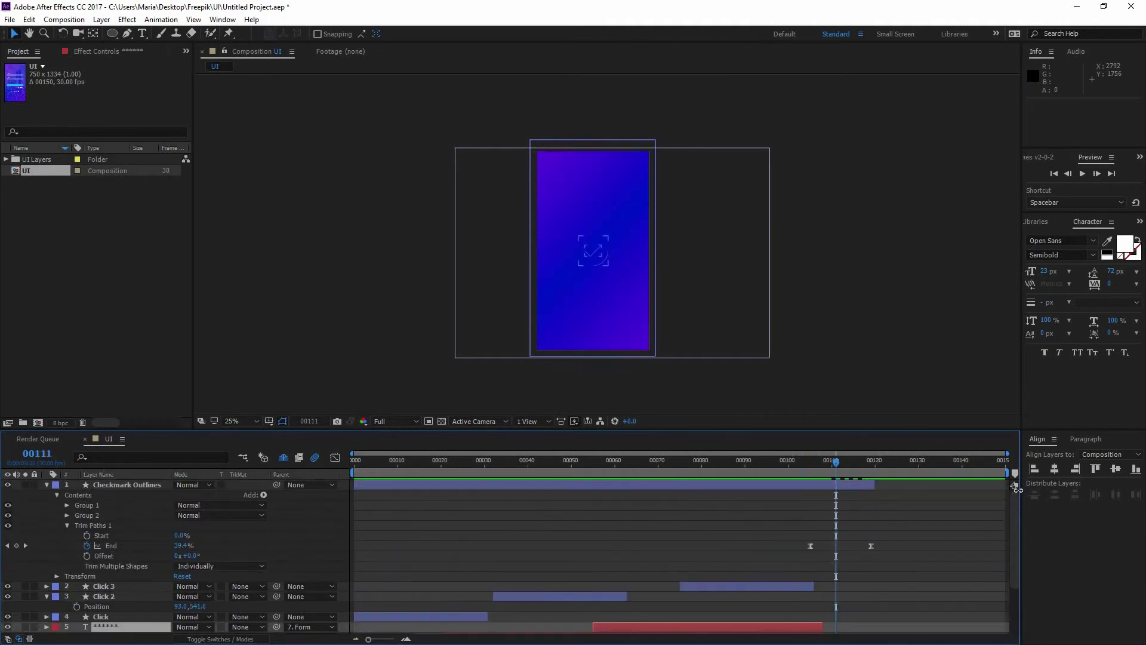
pyautogui.moveTo(1017, 490); pyautogui.dragTo(1009, 485)
pyautogui.click(813, 468)
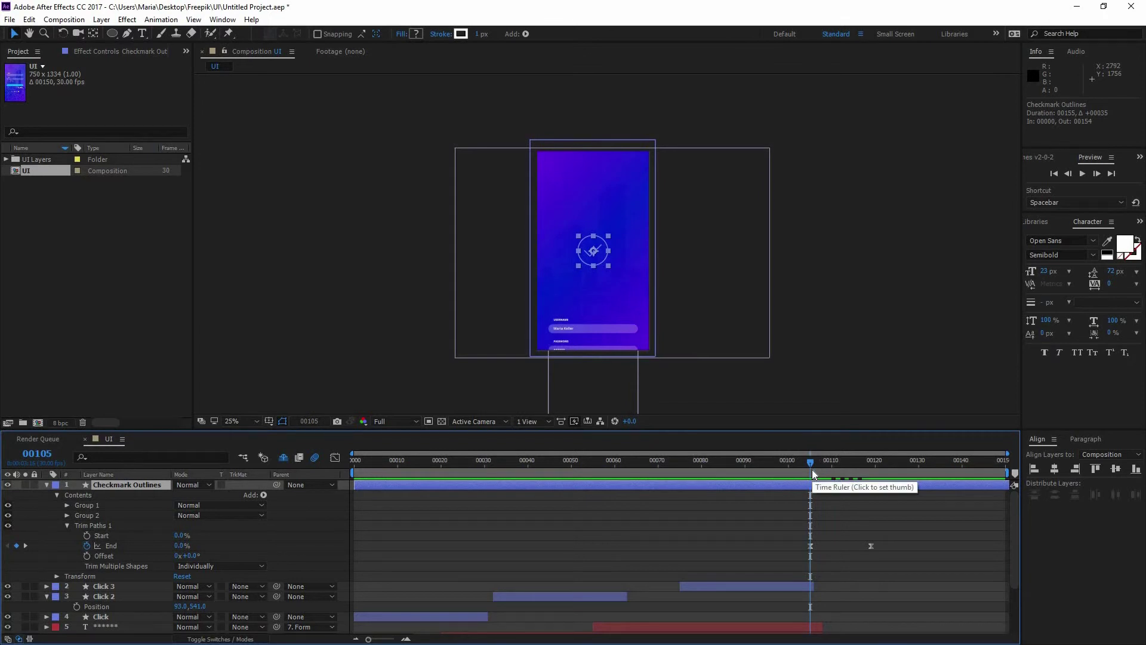
pyautogui.hotkey('alt', '[')
pyautogui.moveTo(804, 463); pyautogui.dragTo(786, 498)
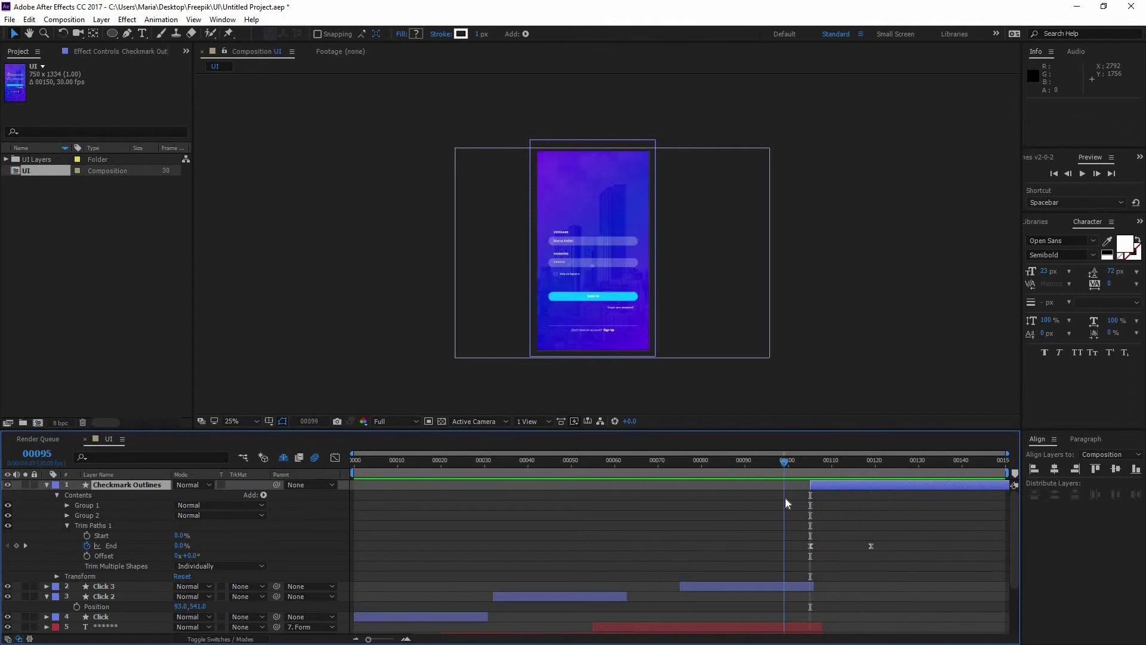
pyautogui.click(890, 498)
# Preview the animation, checking the login screen at frame 82 and the full checkmark at 137.
pyautogui.press('space')
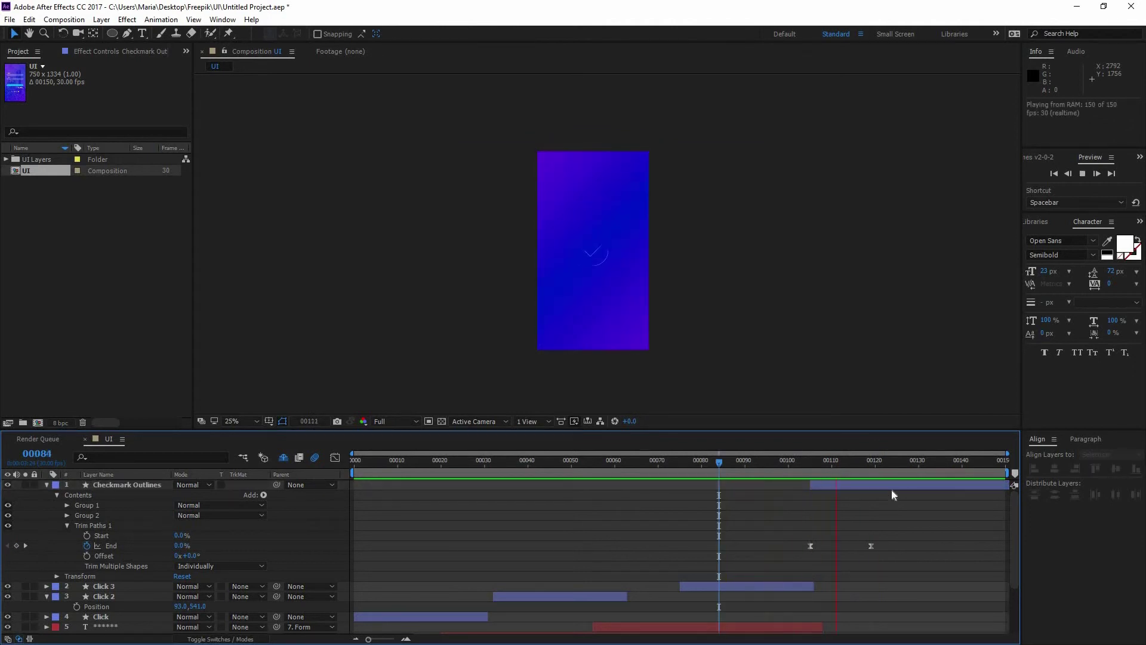
pyautogui.moveTo(875, 545); pyautogui.dragTo(879, 546)
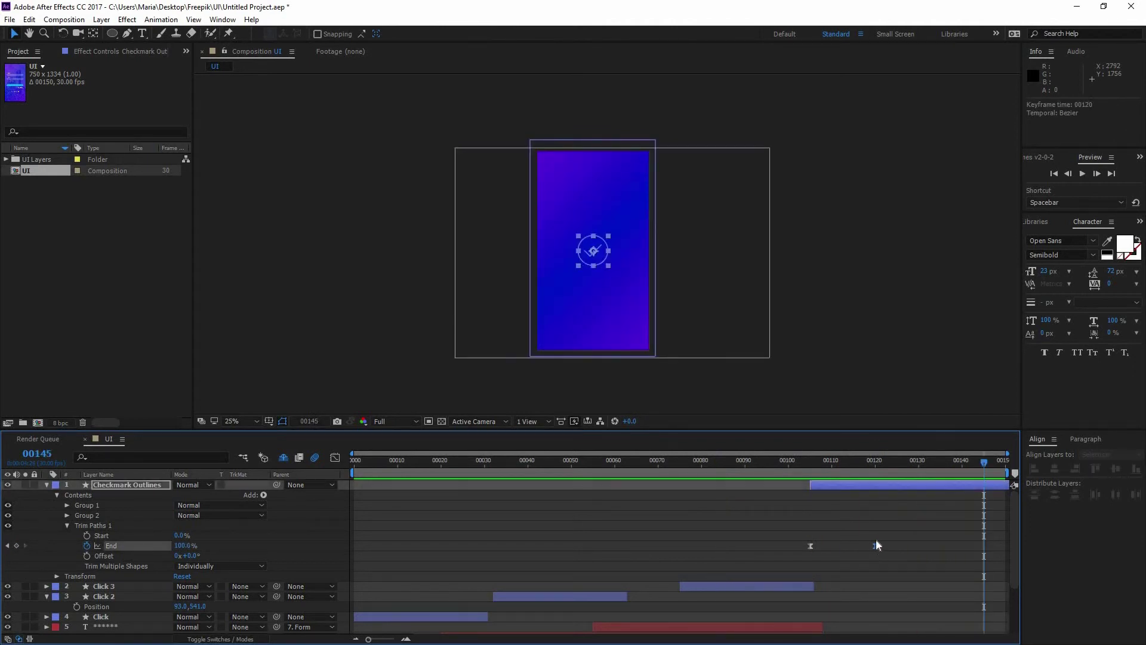
pyautogui.moveTo(822, 464); pyautogui.dragTo(767, 463)
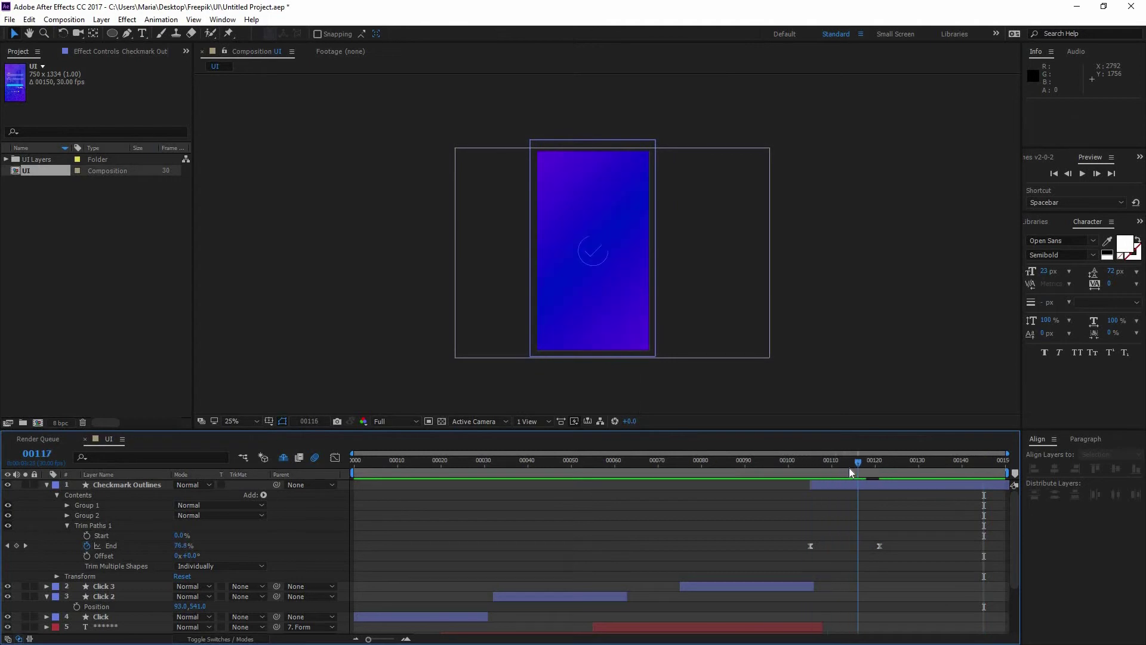
pyautogui.press('space')
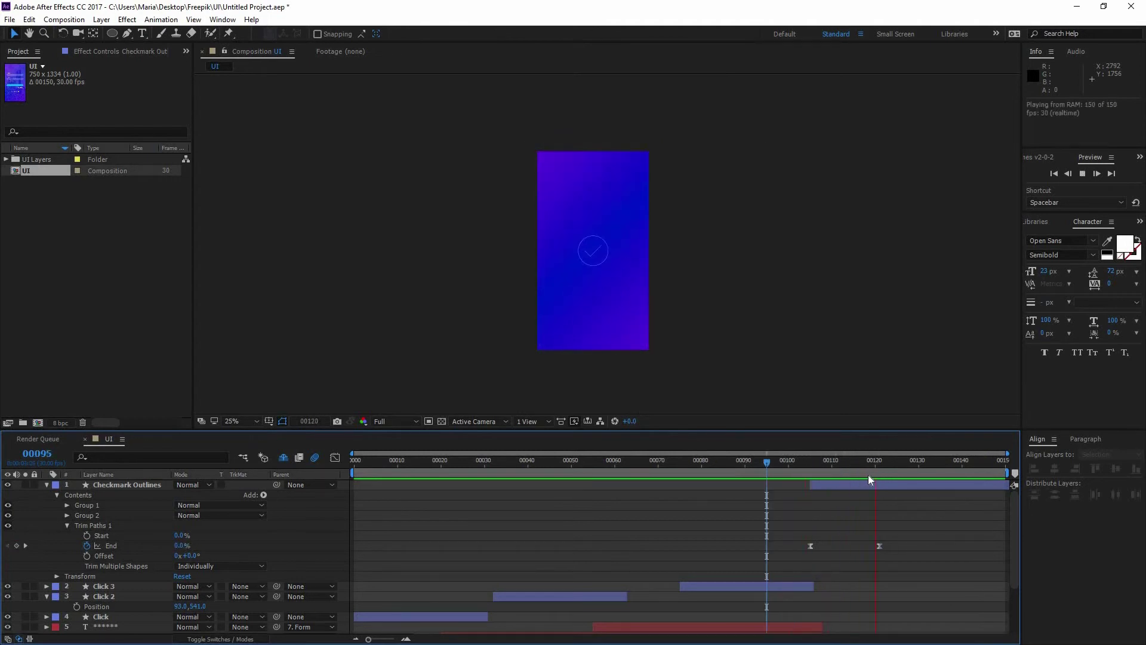
pyautogui.press('space')
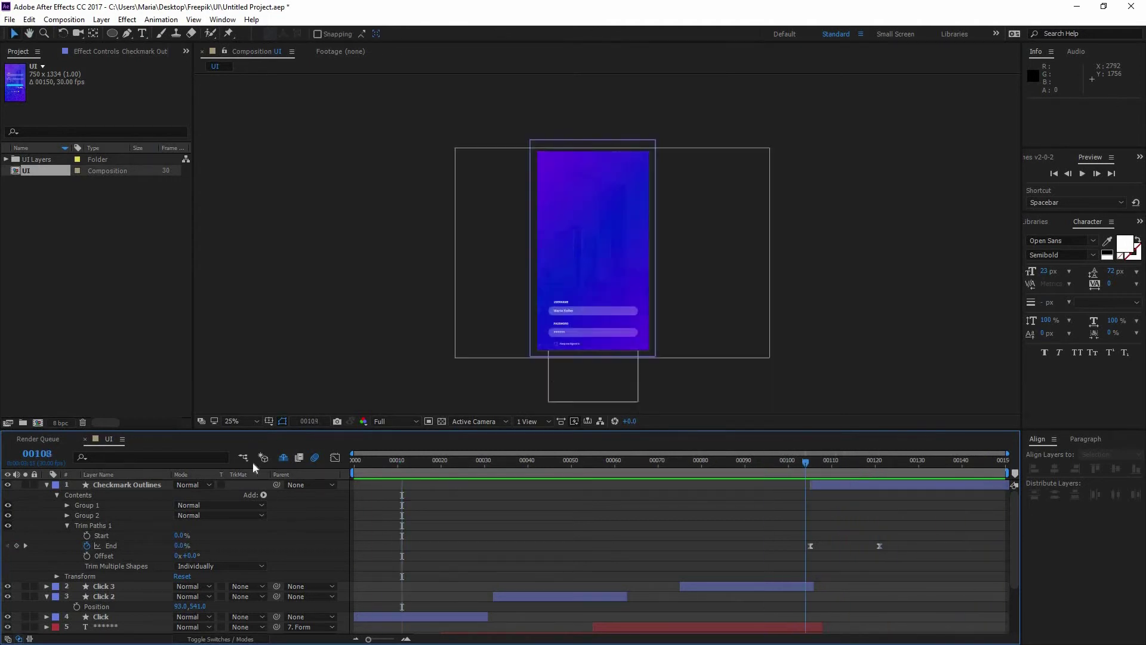
pyautogui.press('Home')
pyautogui.press('space')
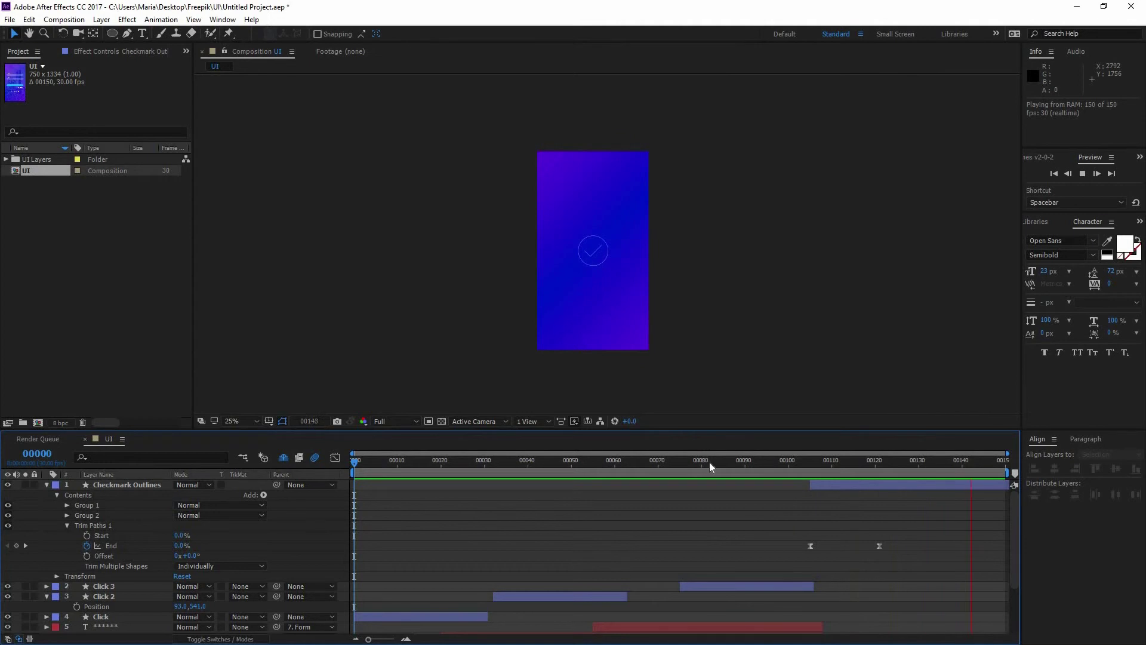
pyautogui.moveTo(793, 462); pyautogui.dragTo(711, 464)
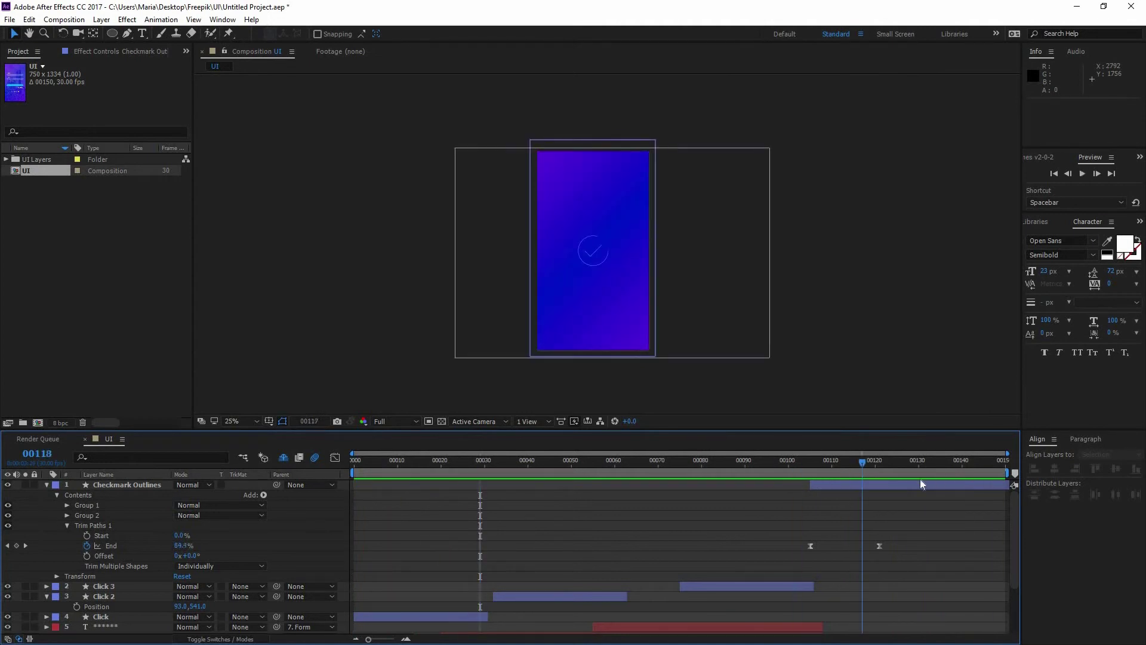
pyautogui.moveTo(856, 476); pyautogui.dragTo(949, 483)
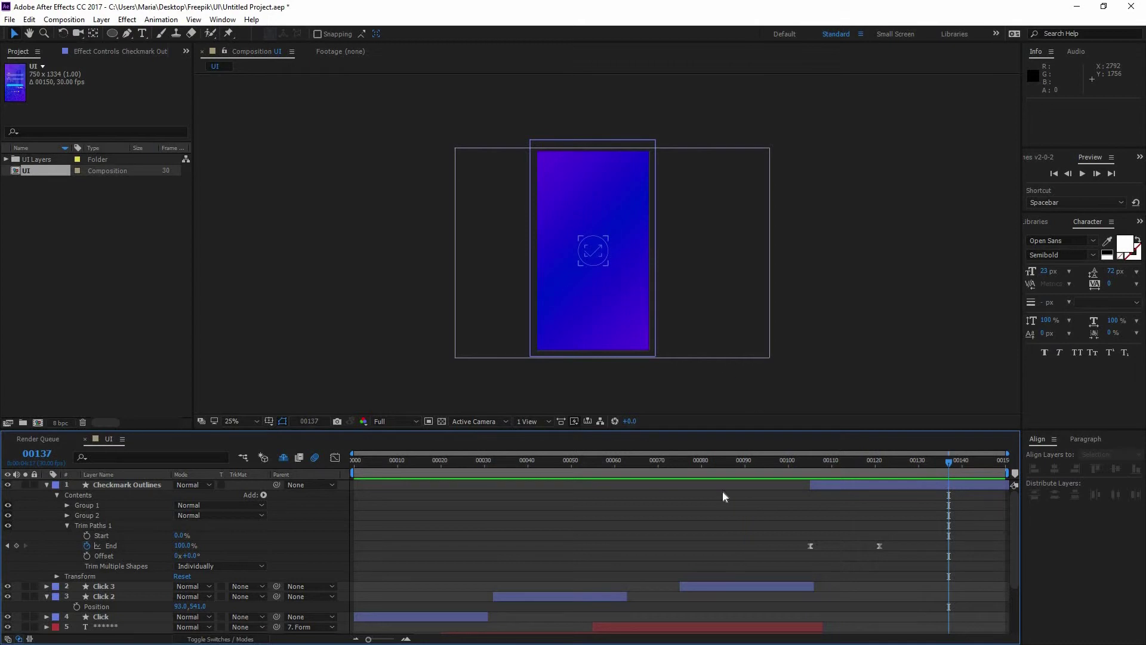
# Set the Checkmark Outlines stroke width to 2 px and check it at frames 90 and 133.
pyautogui.click(138, 486)
pyautogui.click(481, 34)
pyautogui.write('2')
pyautogui.press('Return')
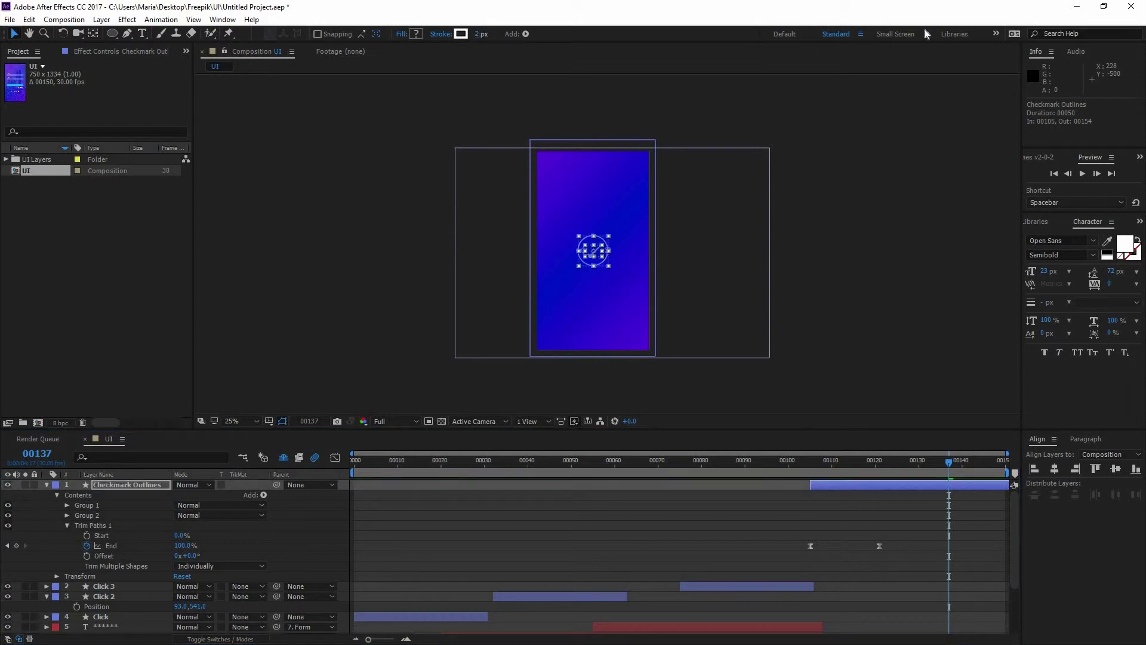
pyautogui.click(844, 507)
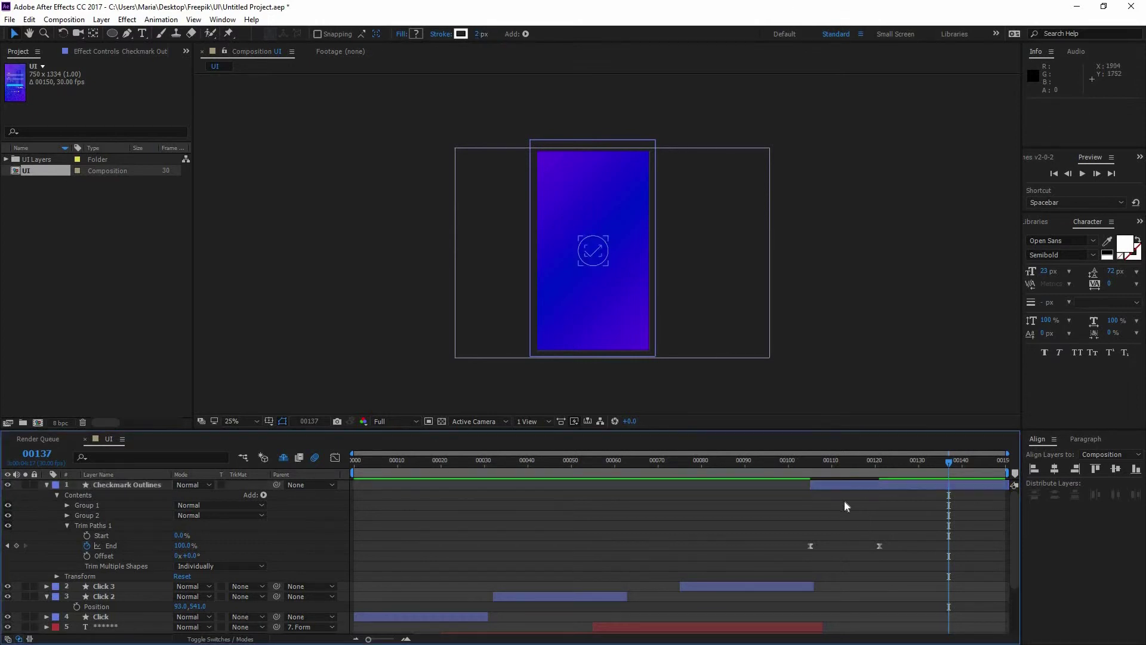
pyautogui.click(804, 585)
pyautogui.moveTo(841, 464); pyautogui.dragTo(746, 472)
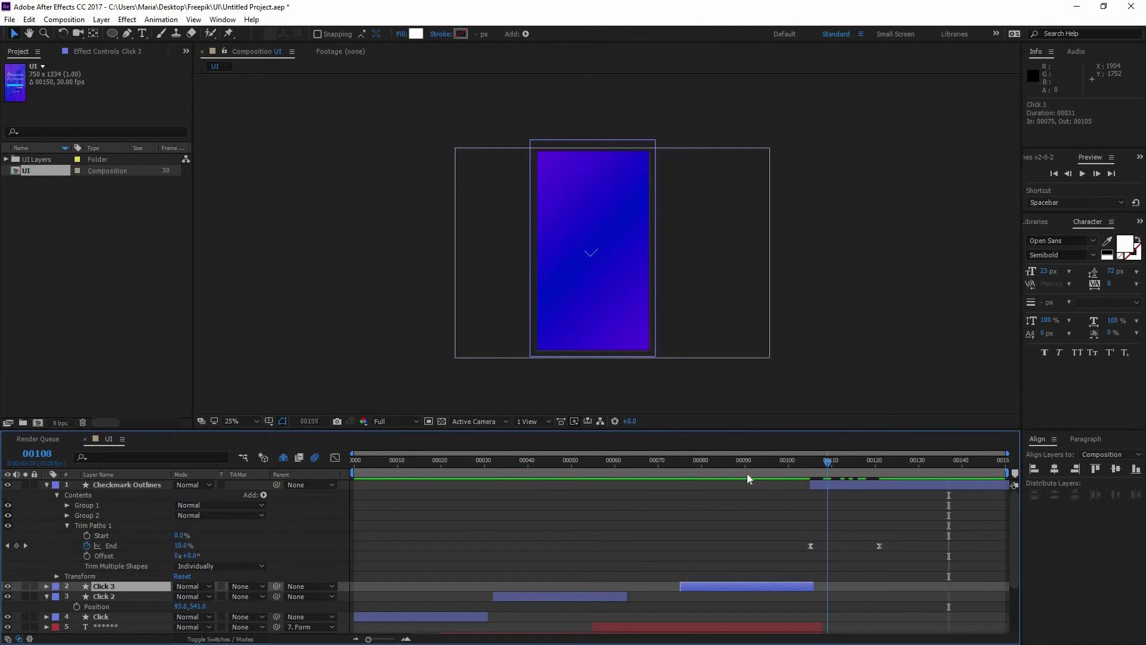
pyautogui.moveTo(843, 473); pyautogui.dragTo(932, 484)
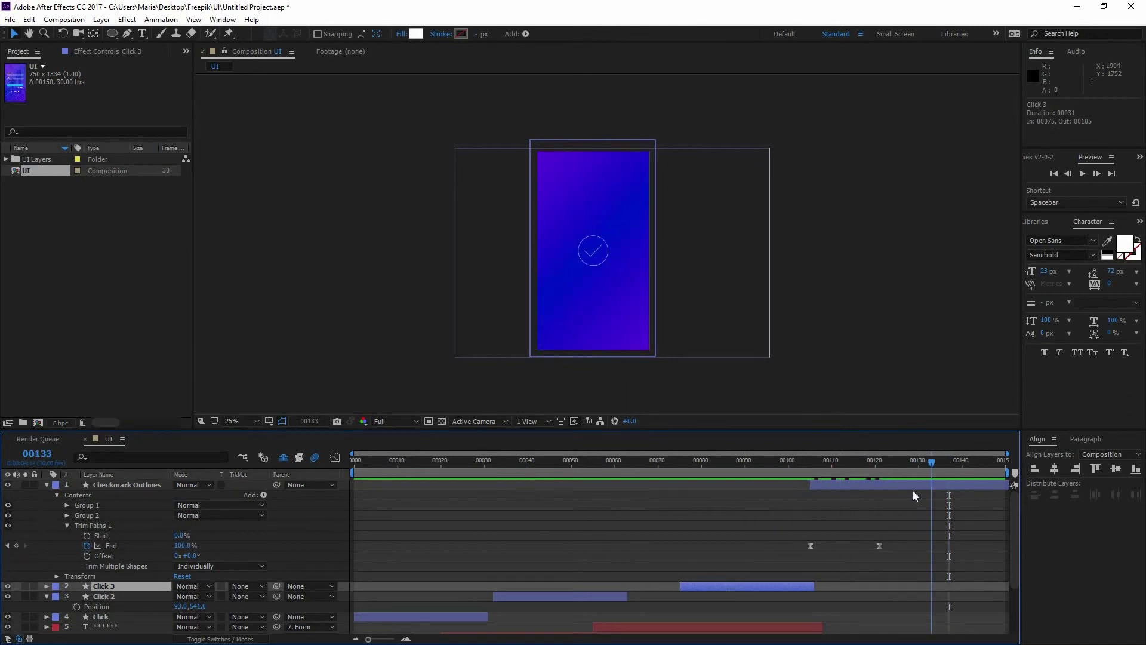
pyautogui.press('.')
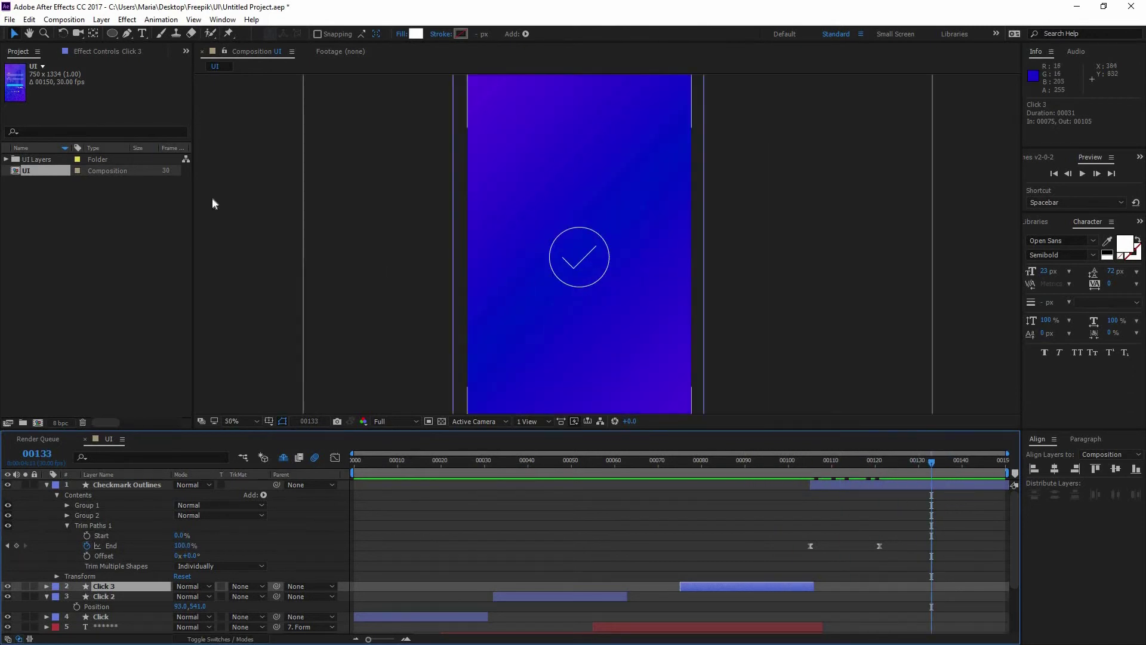
# Save the project as Untitled Project.aep.
pyautogui.click(10, 19)
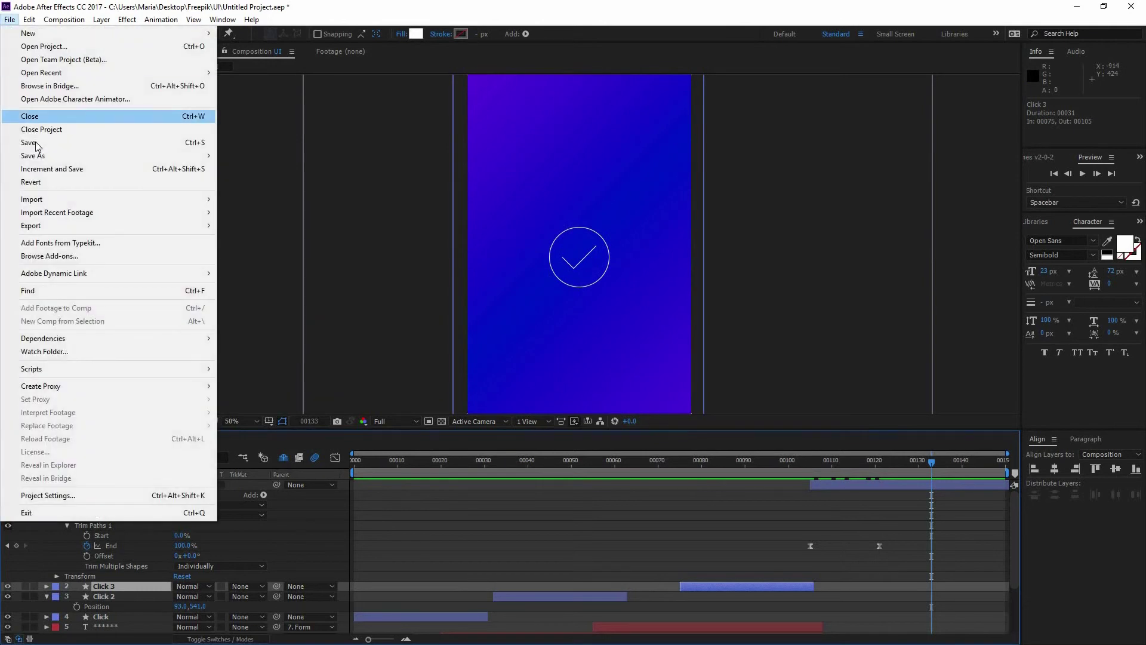
pyautogui.click(28, 142)
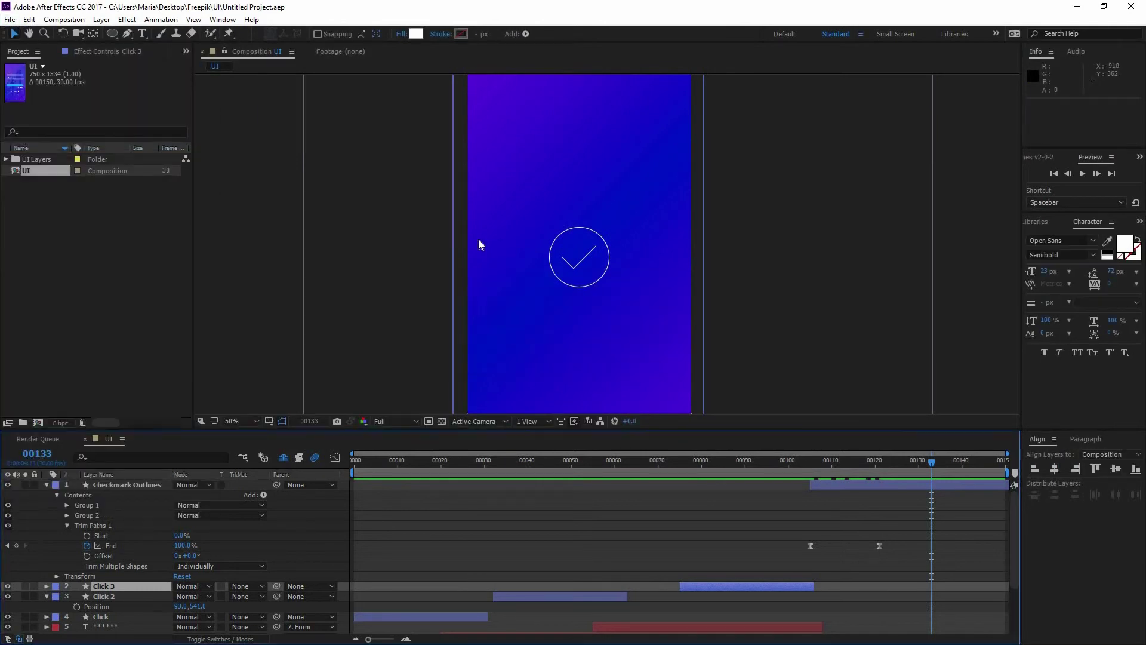
pyautogui.press(',')
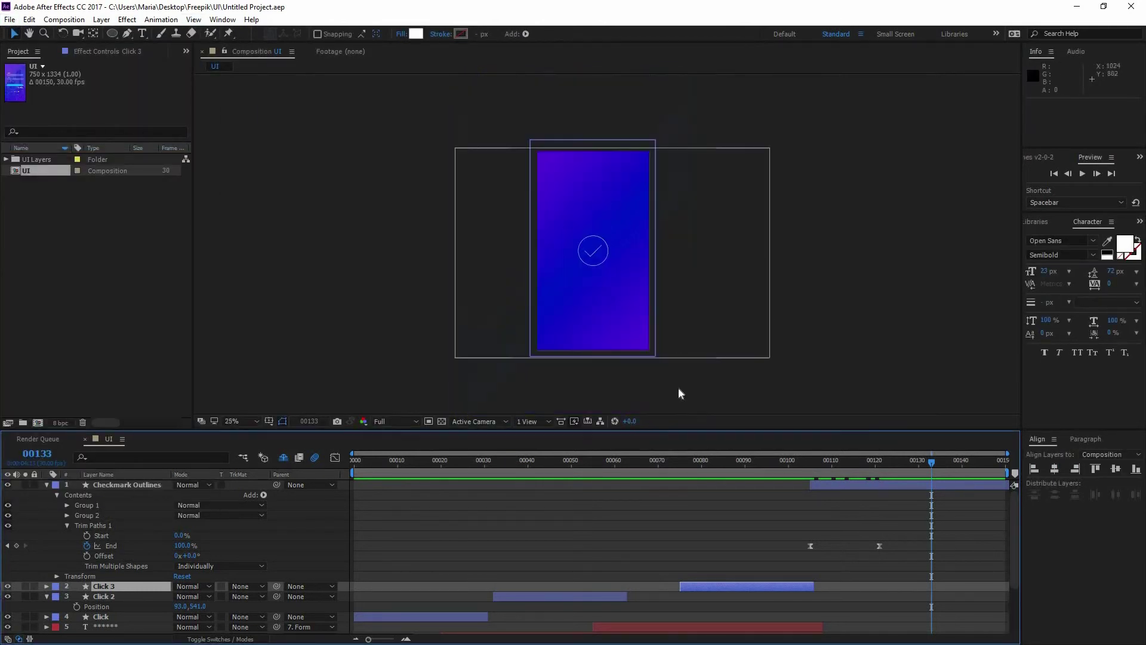
pyautogui.click(531, 492)
pyautogui.hotkey('ctrl', 'm')
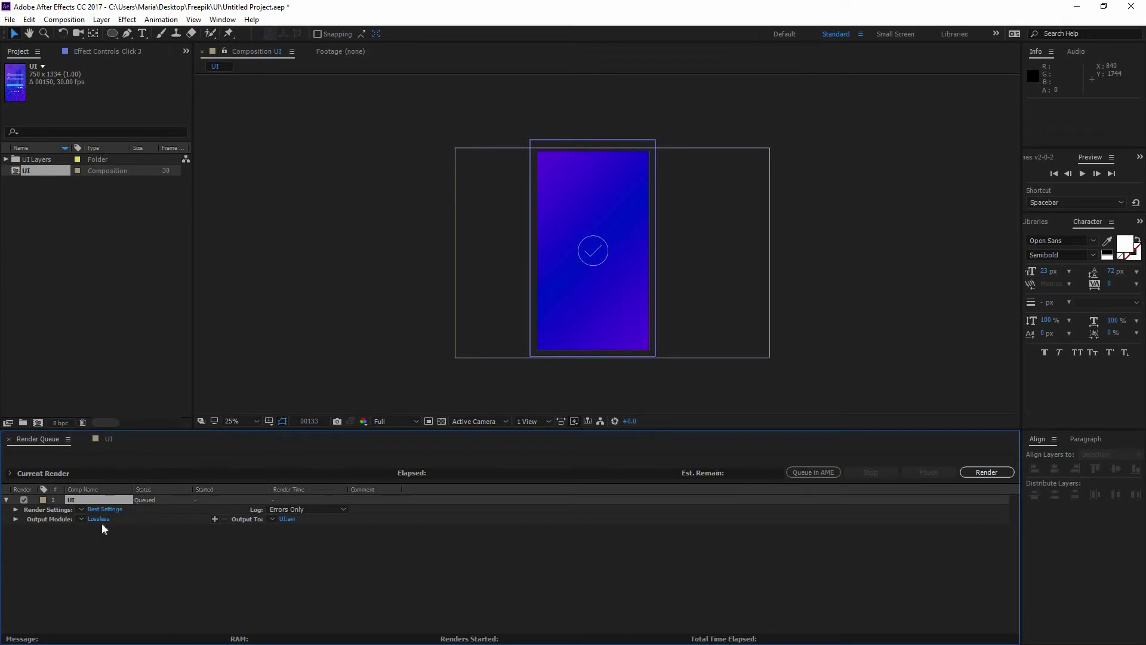
pyautogui.click(87, 499)
pyautogui.press('Delete')
pyautogui.click(108, 439)
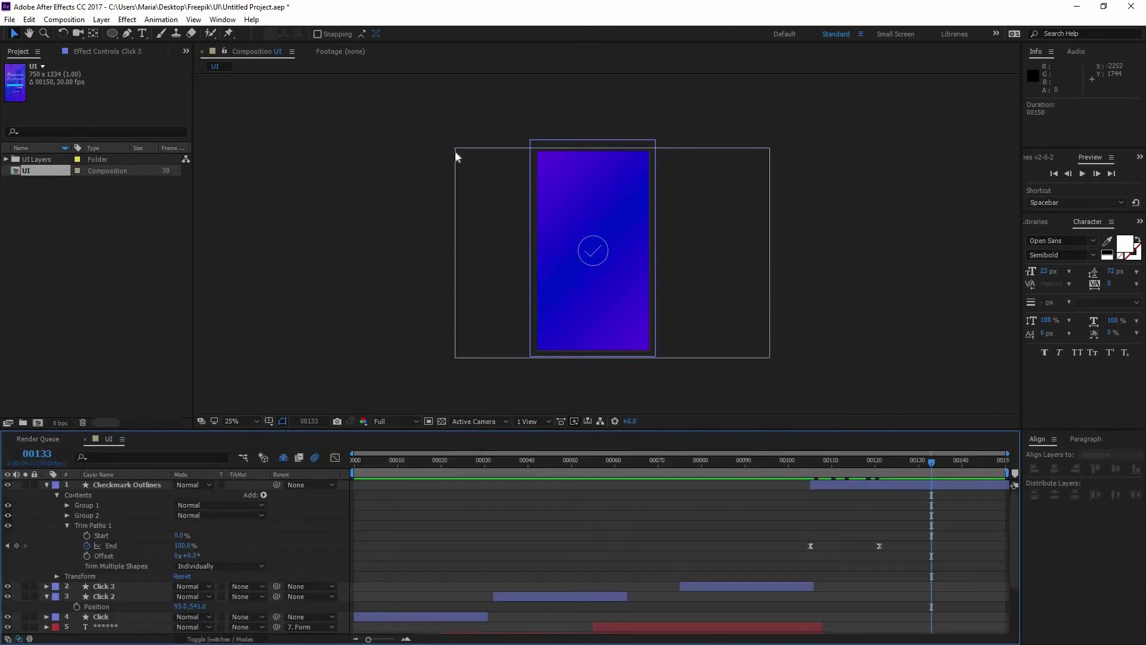
# Import O6C4HR1.psd as merged Footage and view the phone mockup in the footage panel.
pyautogui.doubleClick(117, 232)
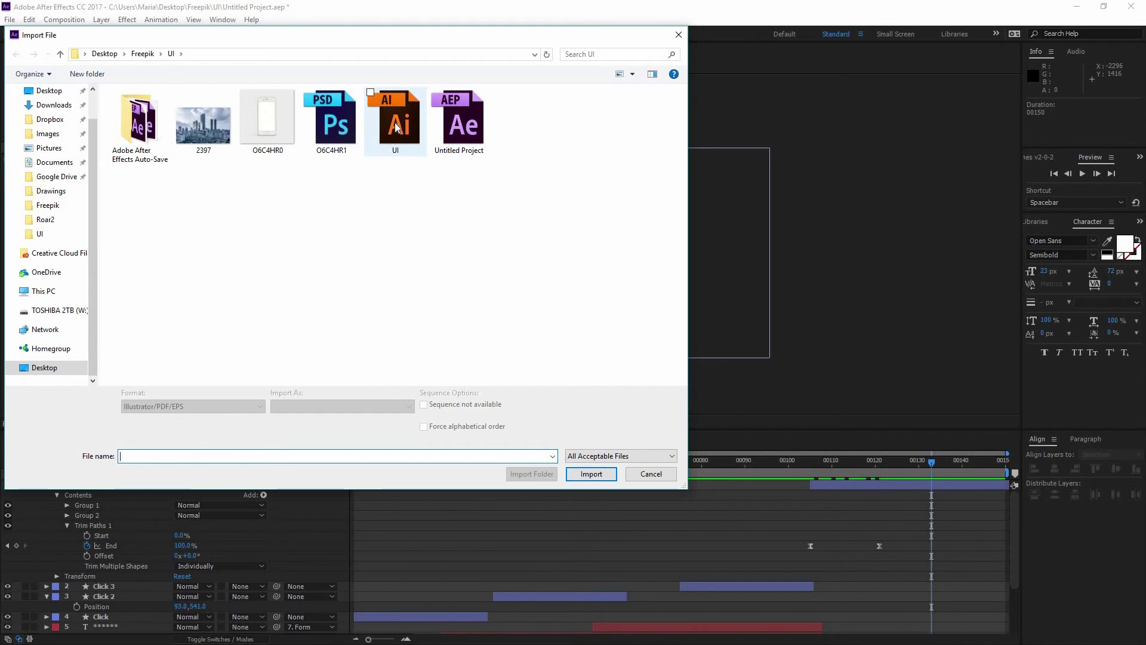
pyautogui.doubleClick(347, 128)
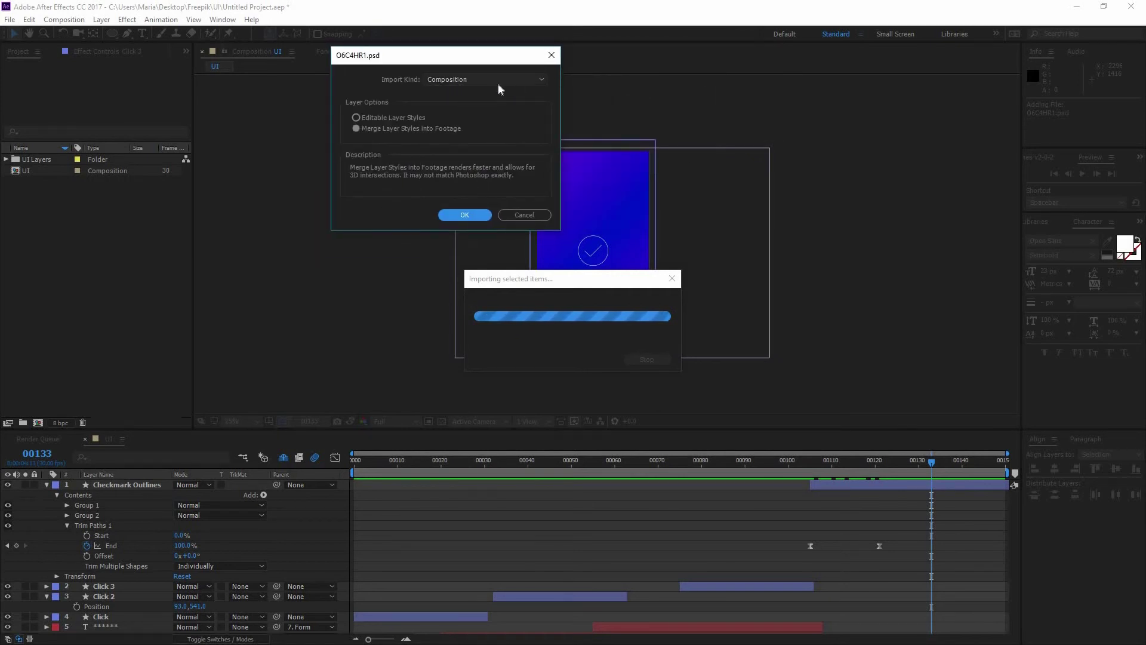
pyautogui.click(498, 82)
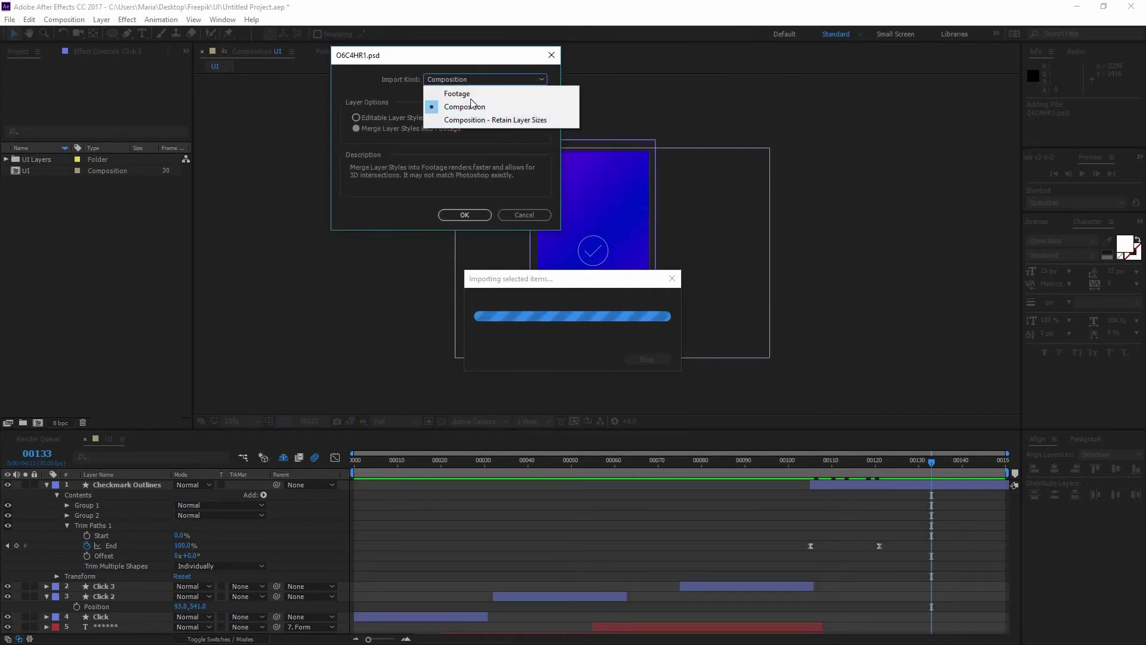
pyautogui.click(493, 127)
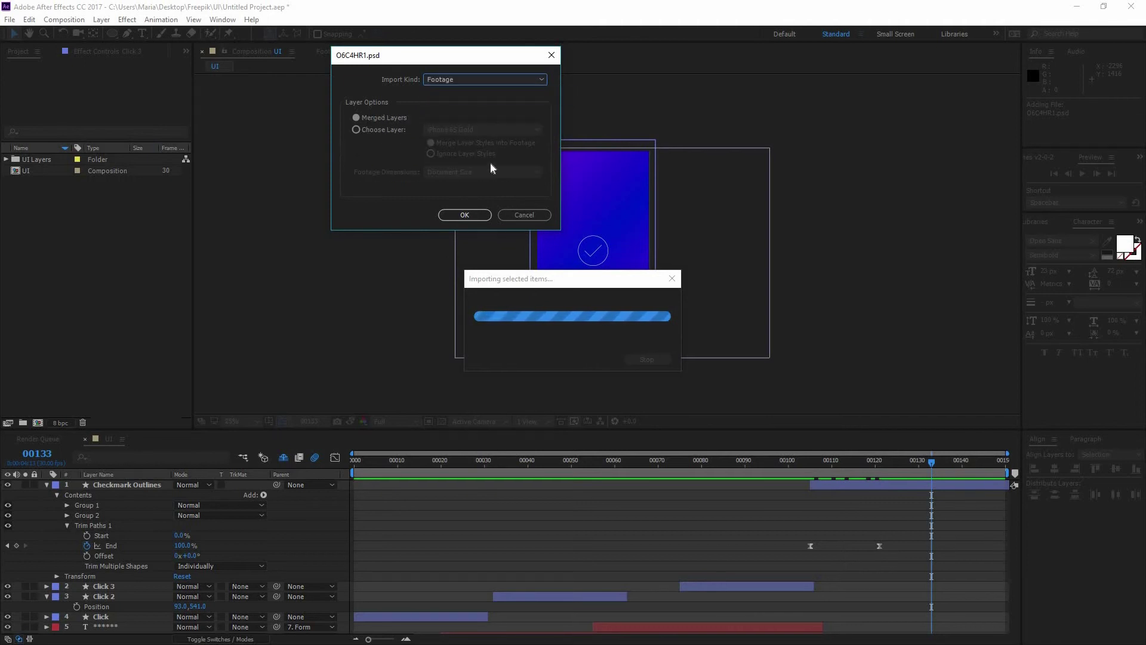
pyautogui.press('Return')
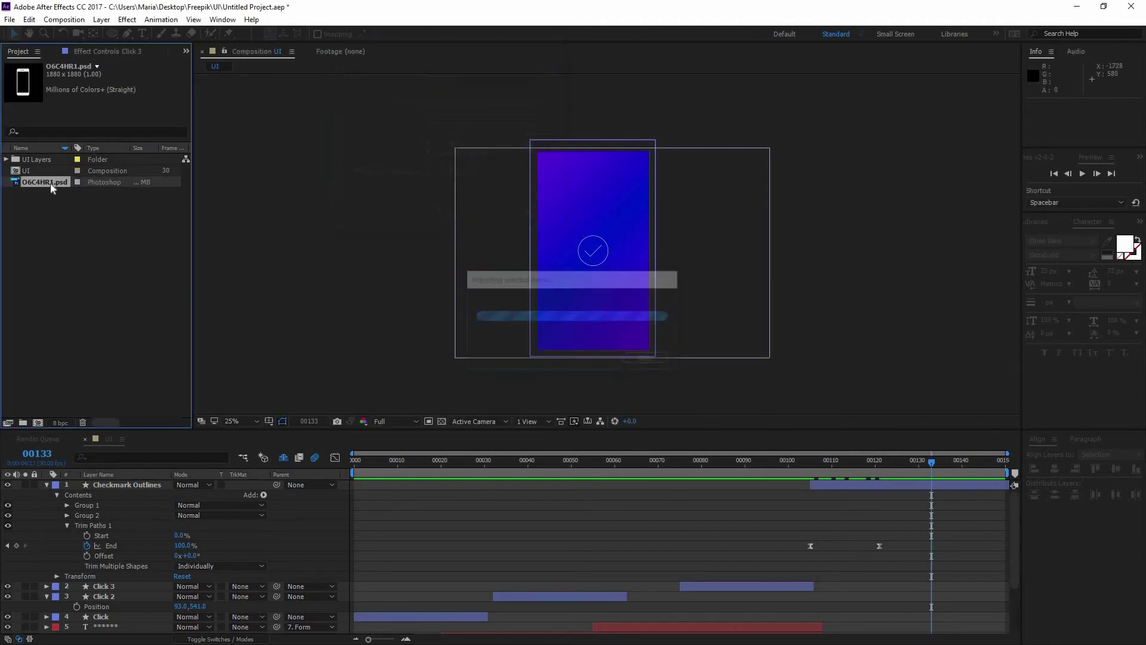
pyautogui.doubleClick(50, 180)
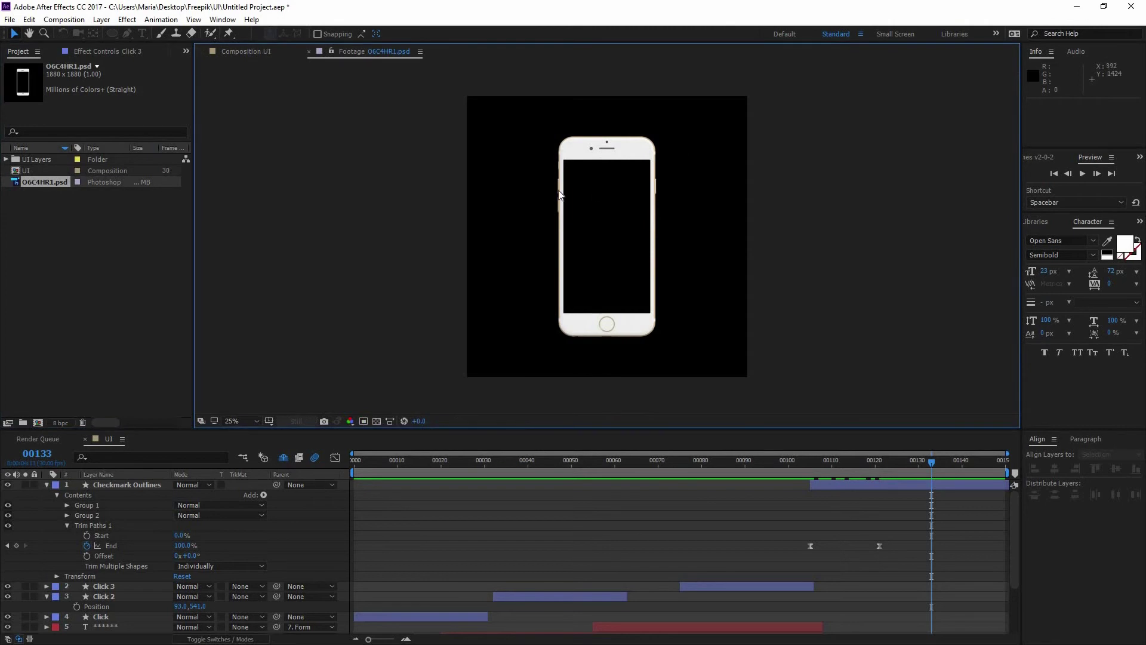
# Clear the Project panel selection and start a new composition with Ctrl+N.
pyautogui.click(50, 391)
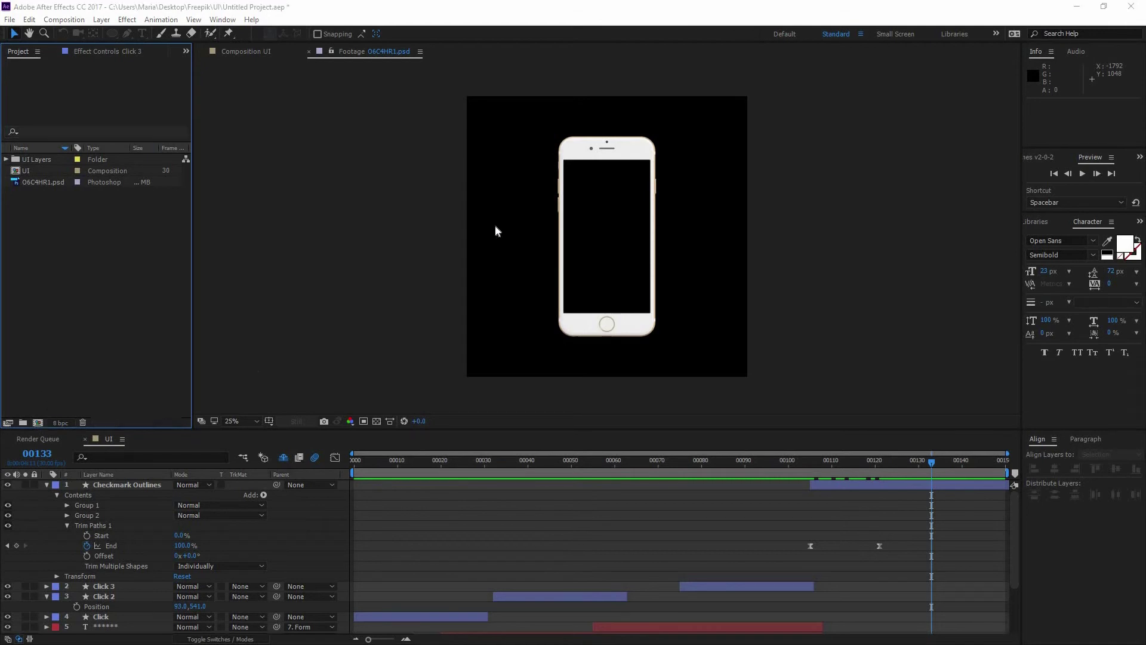
pyautogui.hotkey('ctrl', 'n')
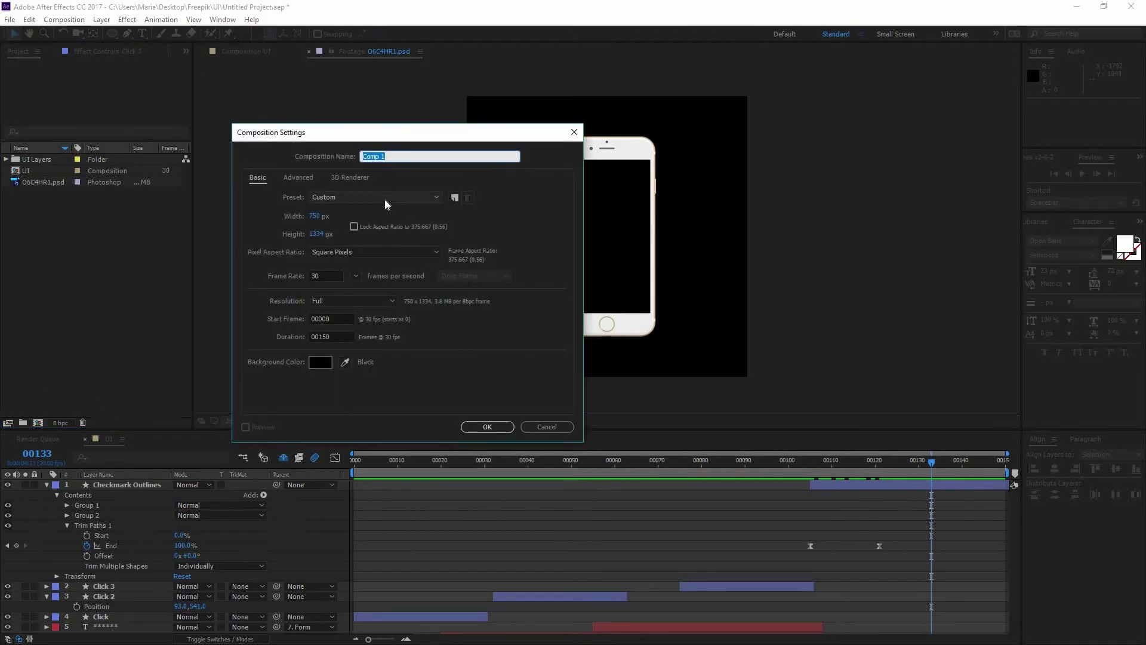
# Create Comp 1 from the HDTV 1080 29.97 preset with the frame rate changed to 30 fps.
pyautogui.click(384, 198)
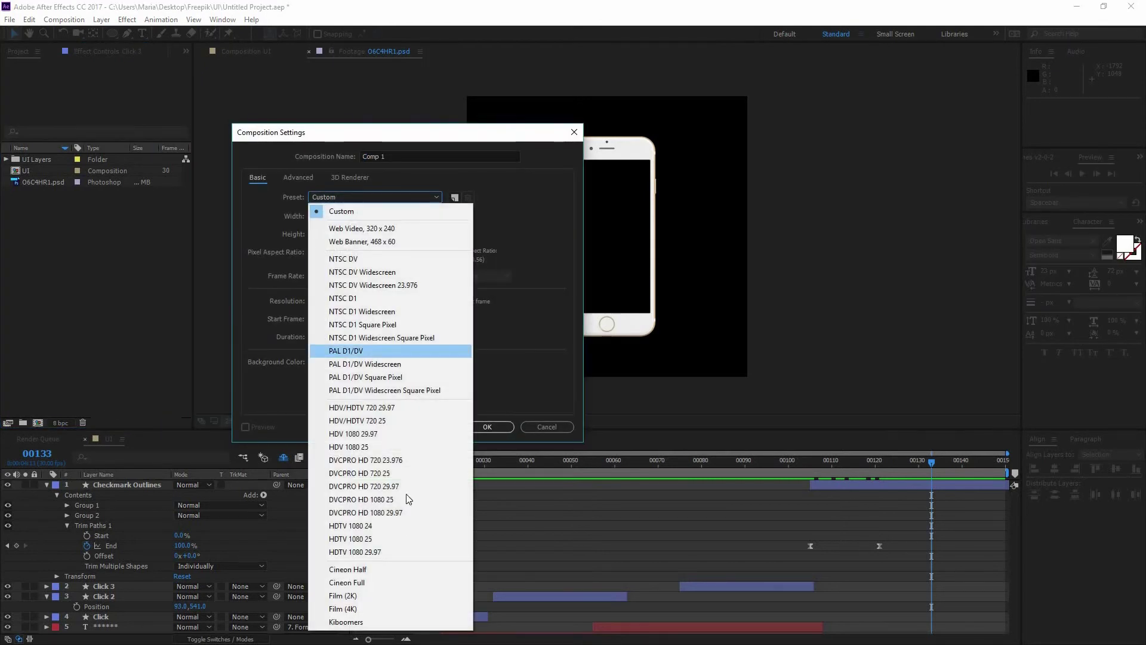
pyautogui.click(352, 211)
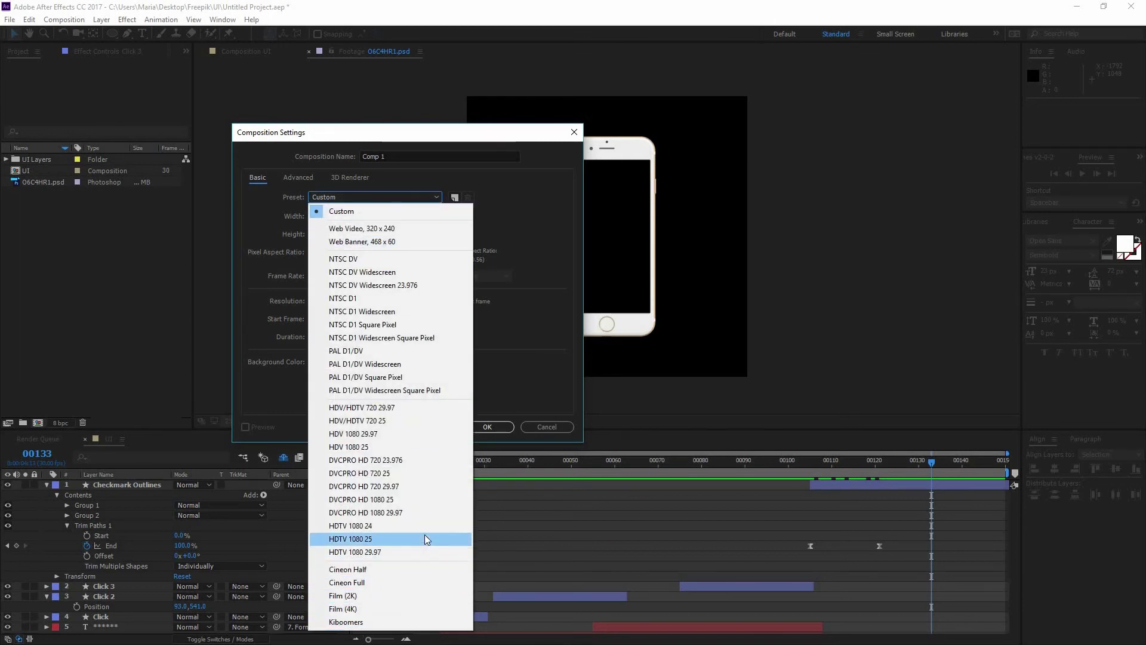
pyautogui.click(377, 552)
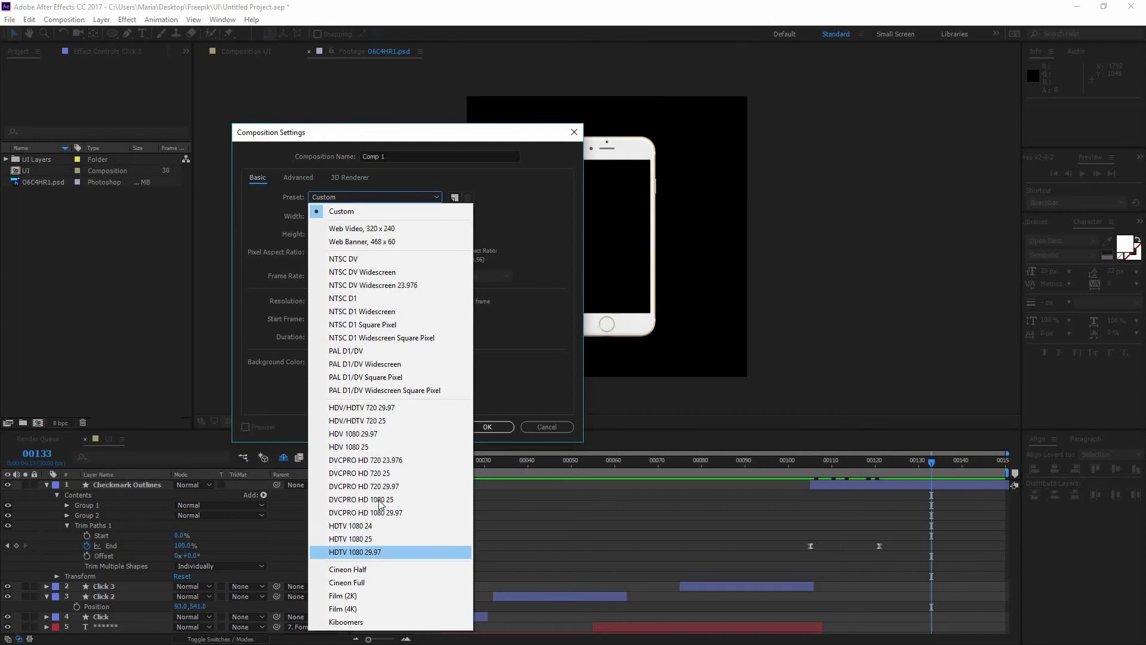
pyautogui.doubleClick(325, 277)
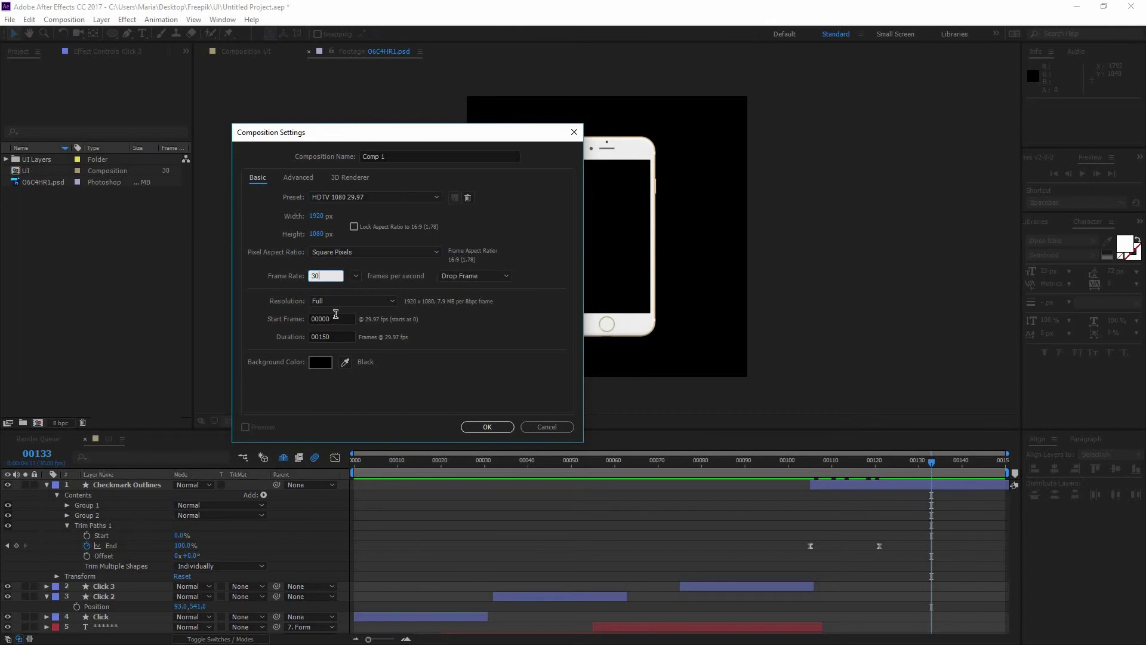
pyautogui.click(350, 319)
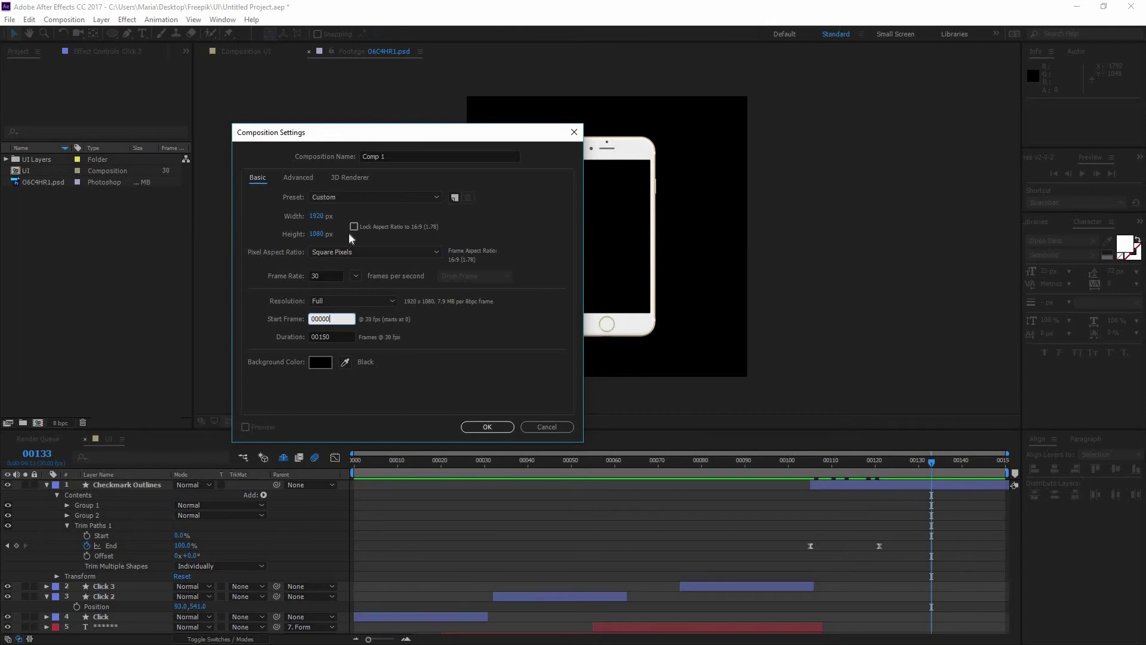
pyautogui.click(487, 427)
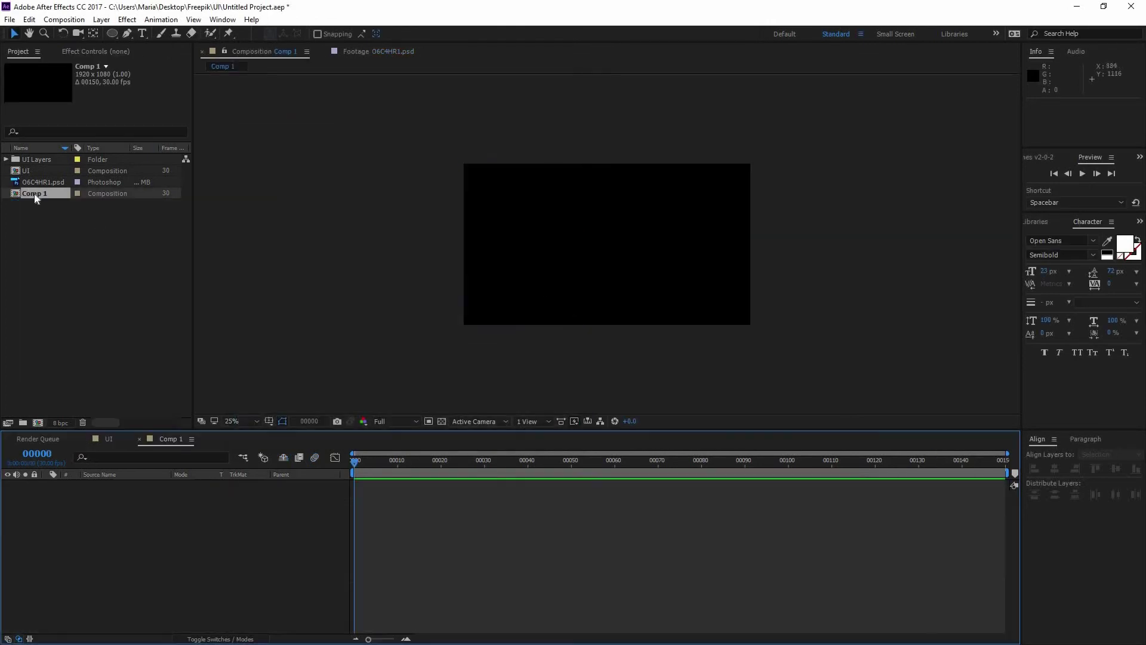
# Add the O6C4HR1.psd mockup to Comp 1, scale it to roughly half size, and view at 50%.
pyautogui.moveTo(58, 184); pyautogui.dragTo(627, 248)
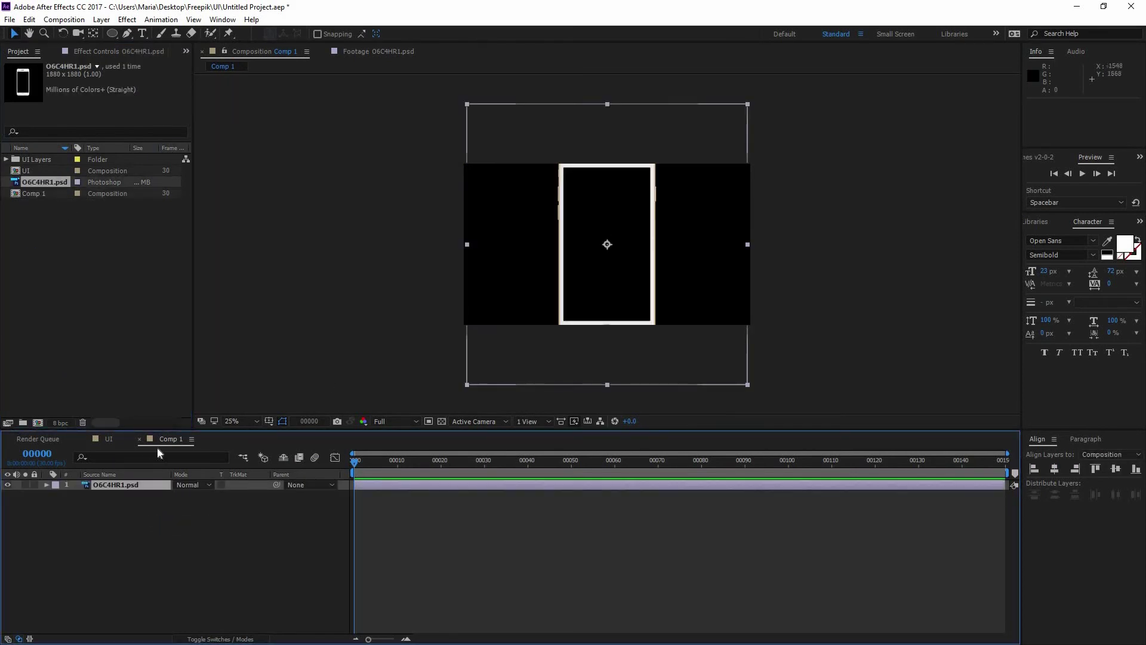
pyautogui.press('s')
pyautogui.moveTo(179, 495); pyautogui.dragTo(173, 496)
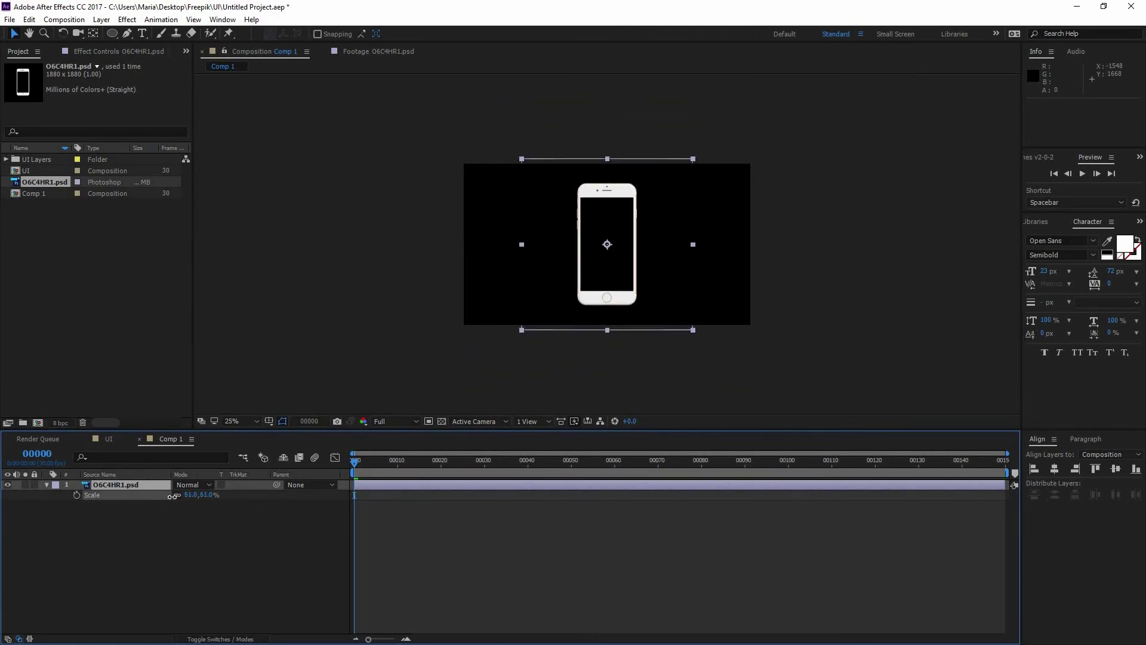
pyautogui.press('.')
pyautogui.press('.')
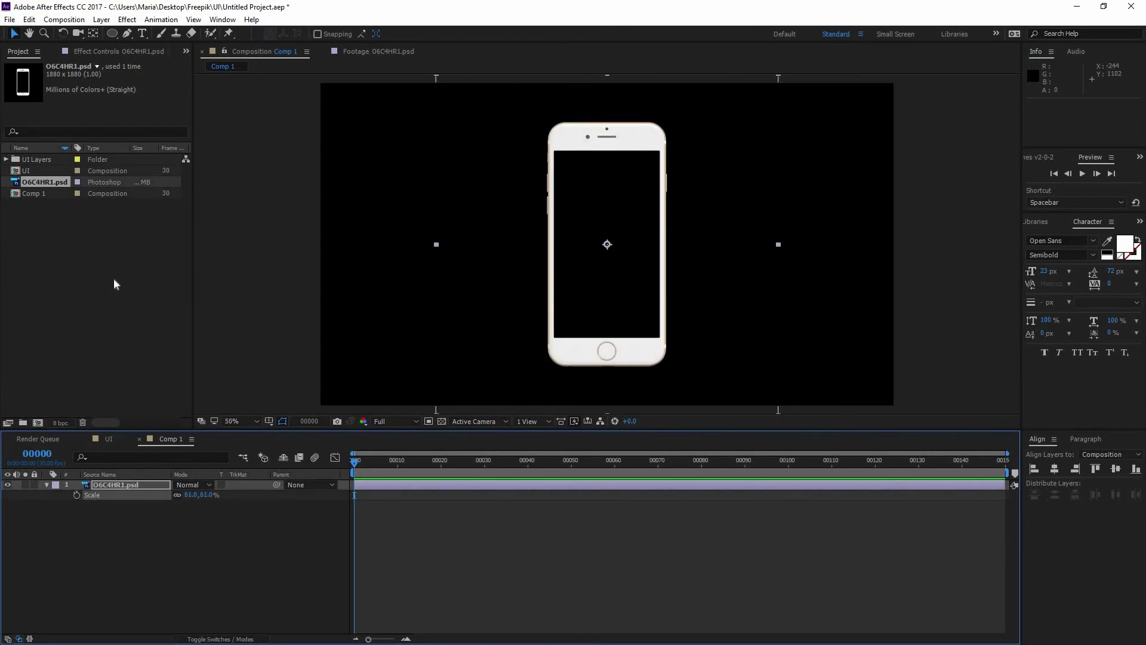
pyautogui.click(190, 587)
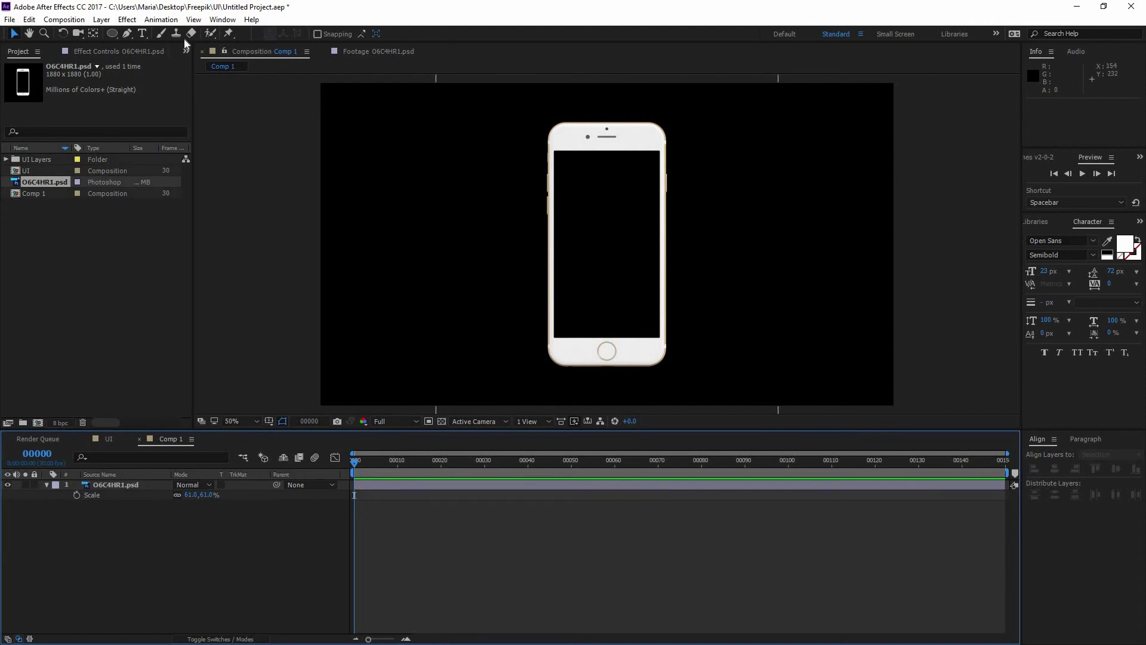
# Create a new full-frame solid in pale magenta (FCF1FF).
pyautogui.click(102, 20)
pyautogui.moveTo(166, 34)
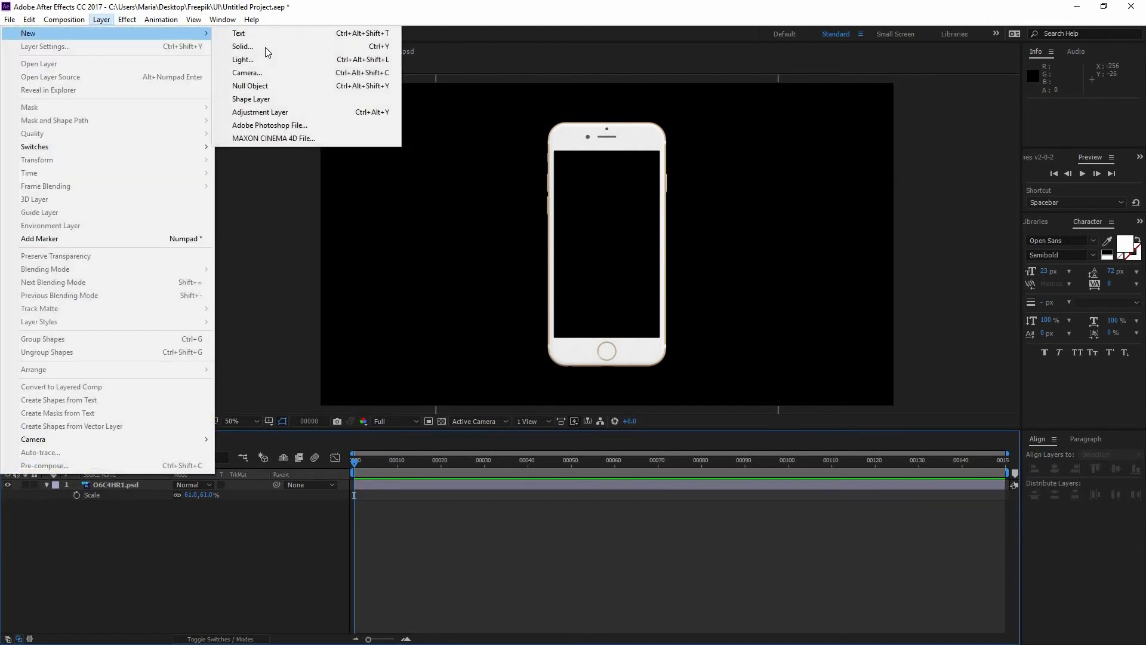
pyautogui.click(355, 46)
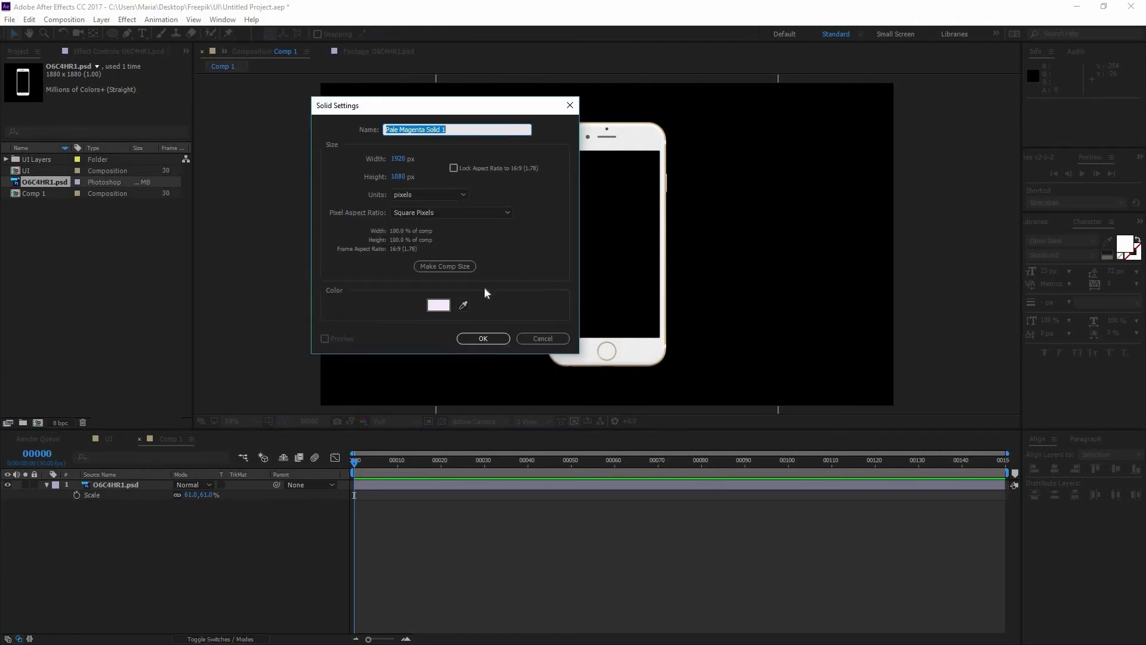
pyautogui.click(439, 305)
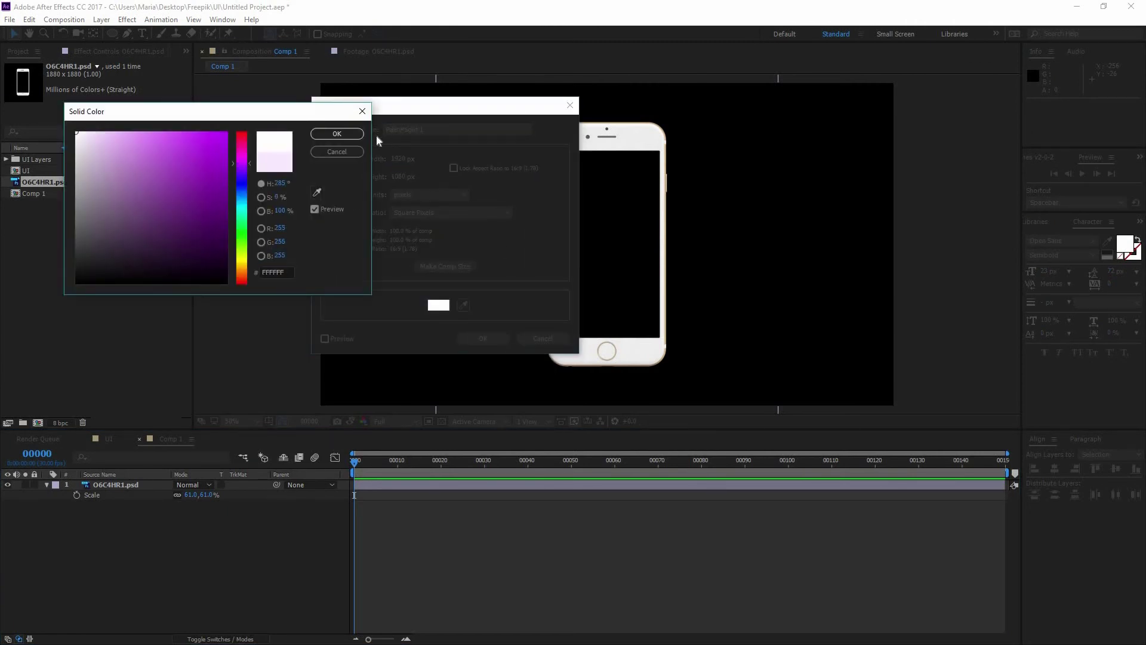
pyautogui.click(84, 132)
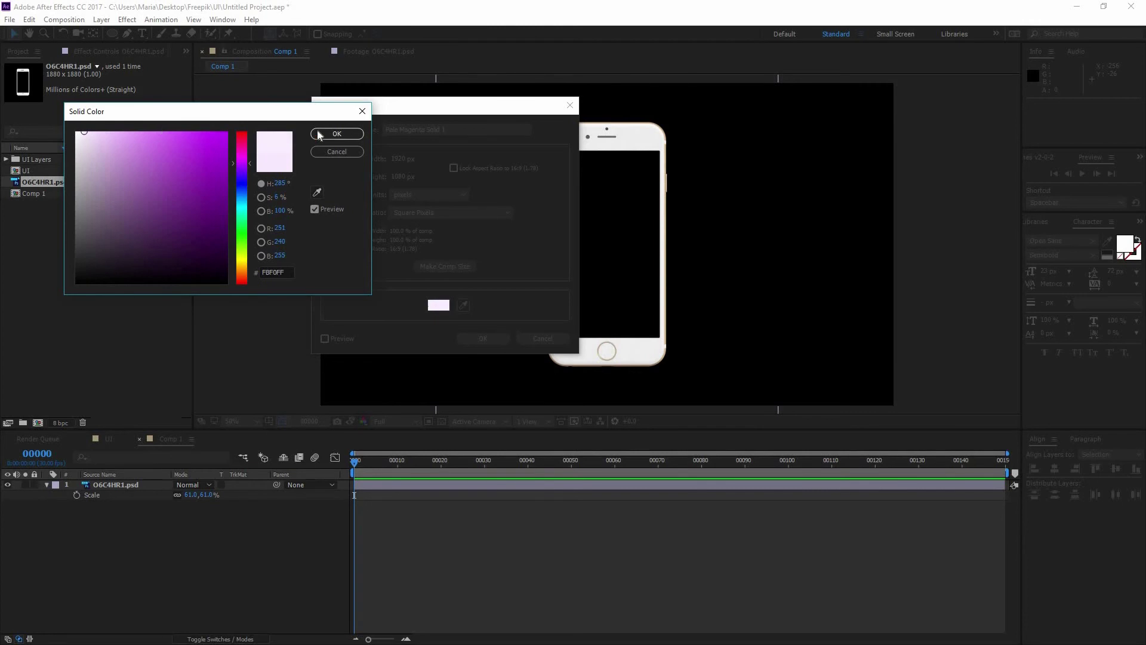
pyautogui.click(337, 133)
pyautogui.click(483, 339)
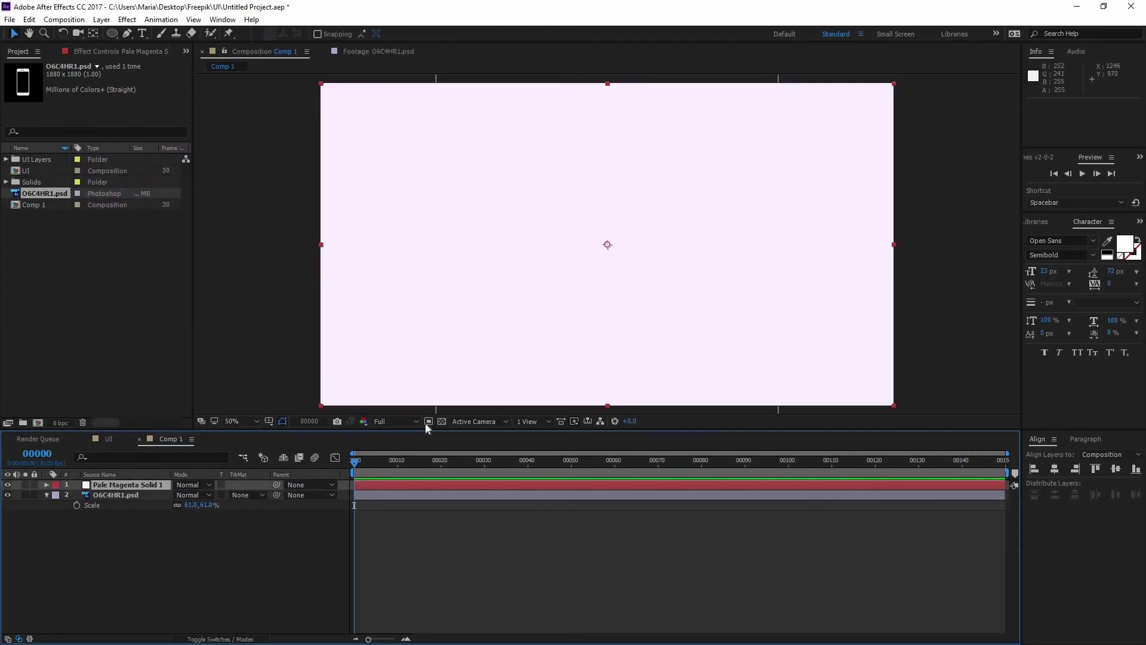
# Move the pink solid beneath the phone layer and check its Solid Settings without changes.
pyautogui.moveTo(152, 486); pyautogui.dragTo(453, 509)
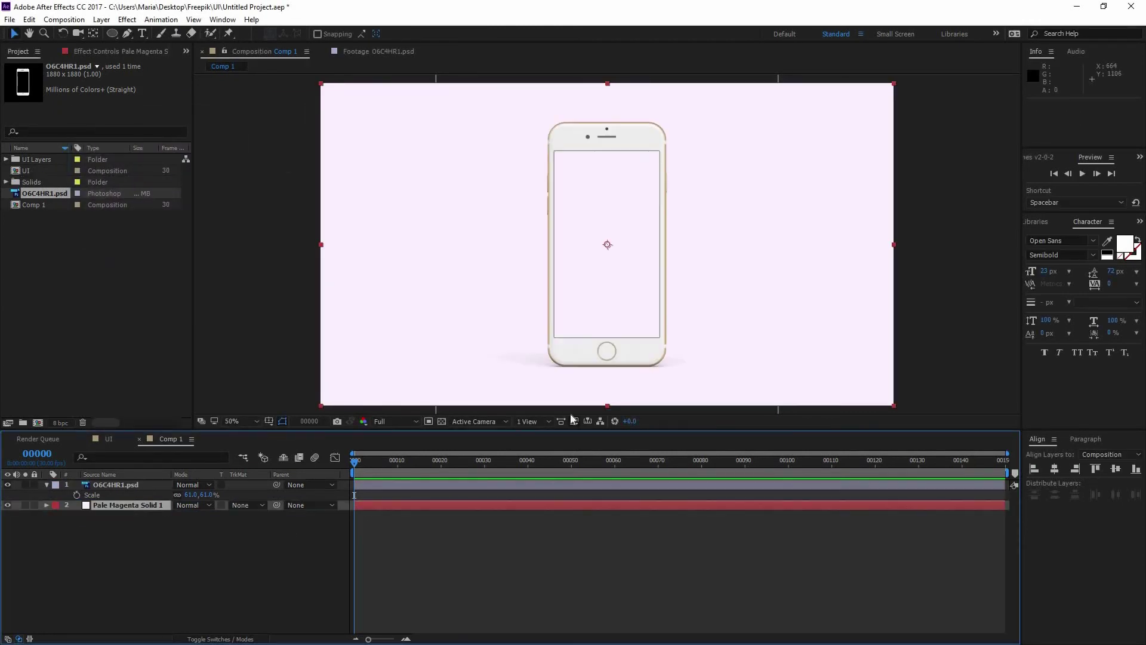
pyautogui.click(100, 21)
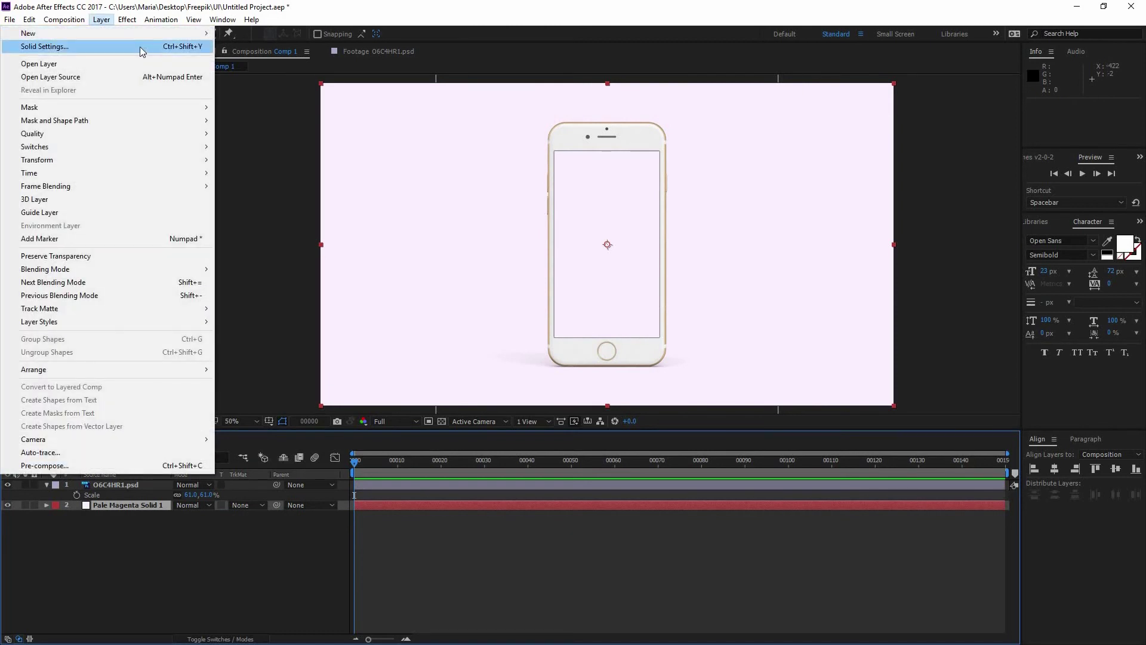
pyautogui.press('Return')
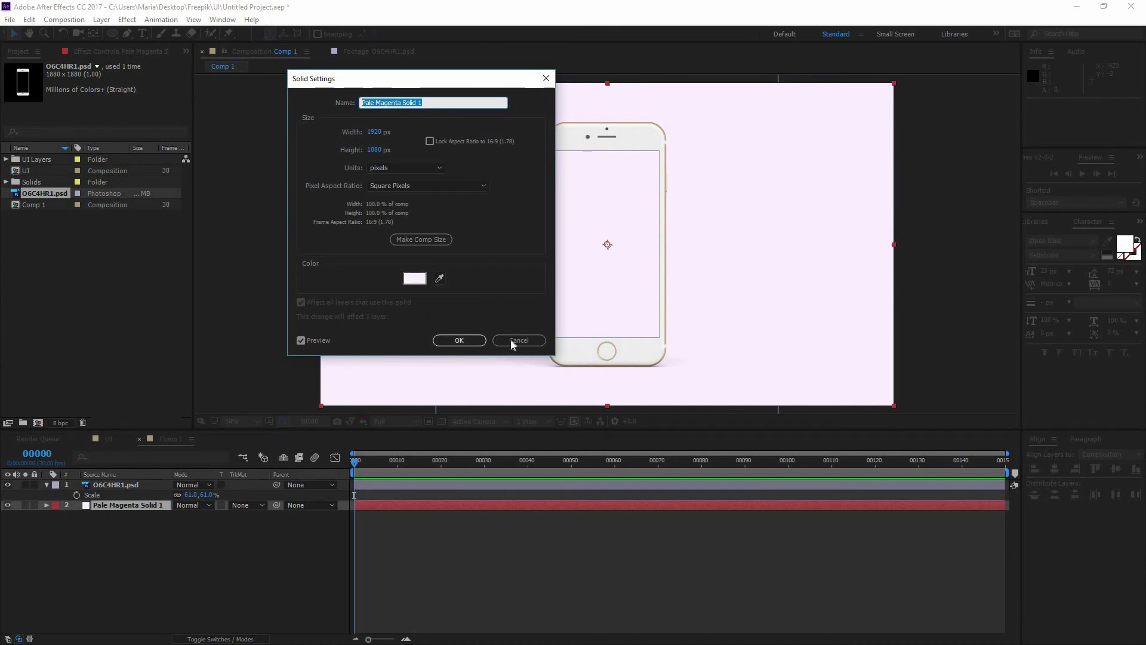
pyautogui.click(512, 340)
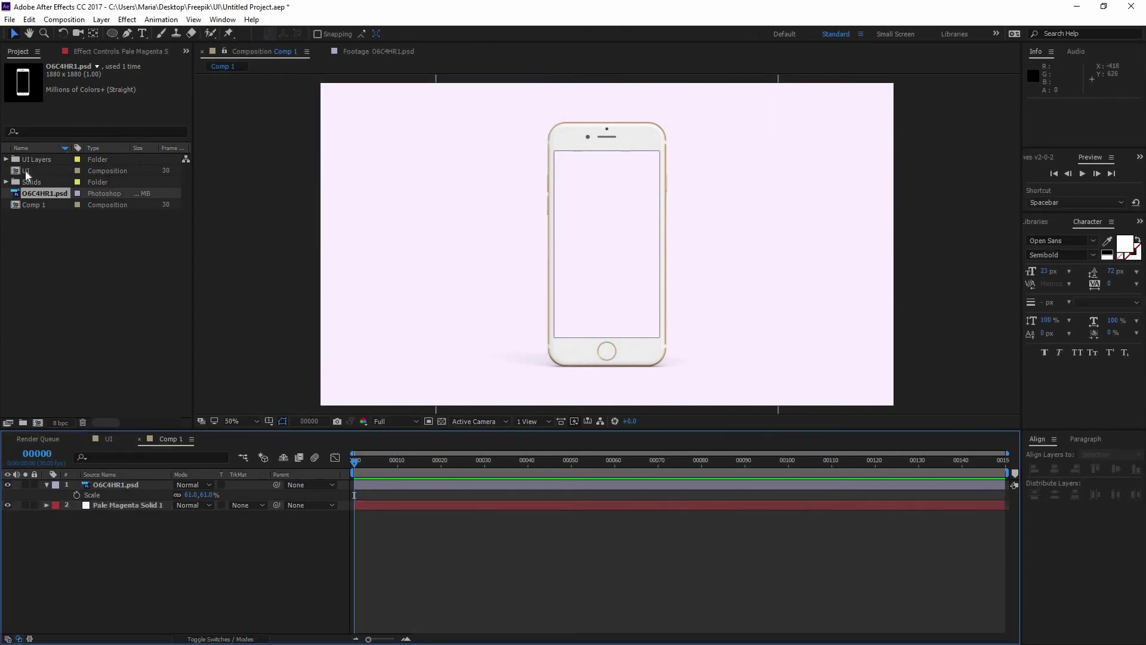
# Add the UI composition to Comp 1 and scale it to 48% to fit the phone screen.
pyautogui.moveTo(31, 172); pyautogui.dragTo(203, 543)
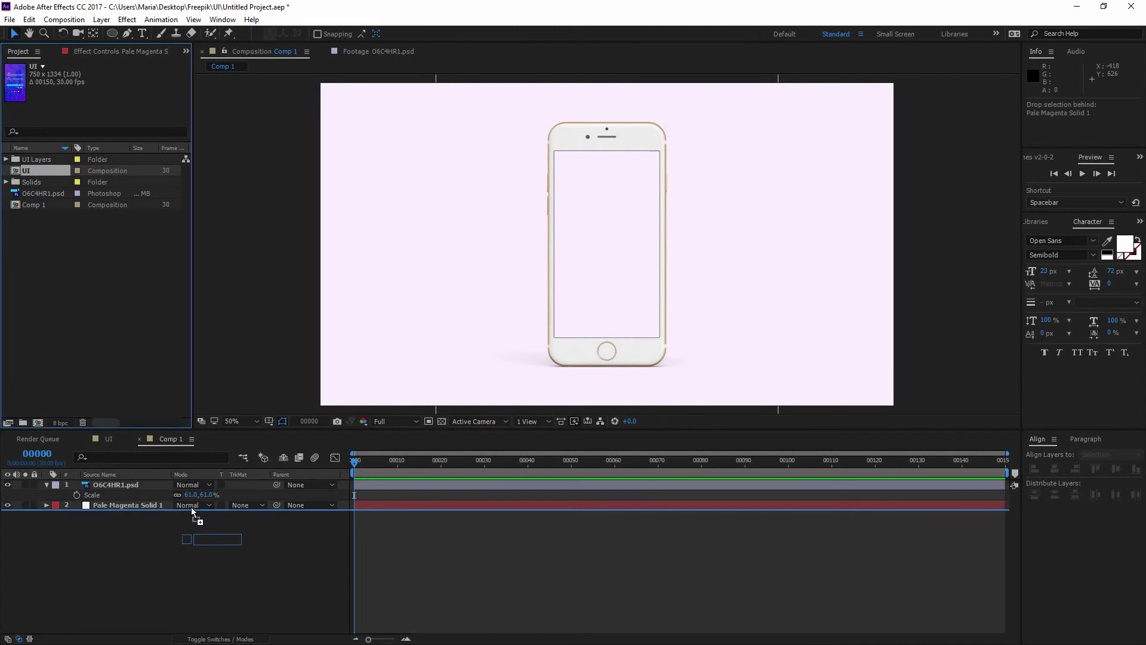
pyautogui.moveTo(203, 543)
pyautogui.mouseDown()
pyautogui.moveTo(154, 484)
pyautogui.moveTo(131, 509)
pyautogui.mouseUp()
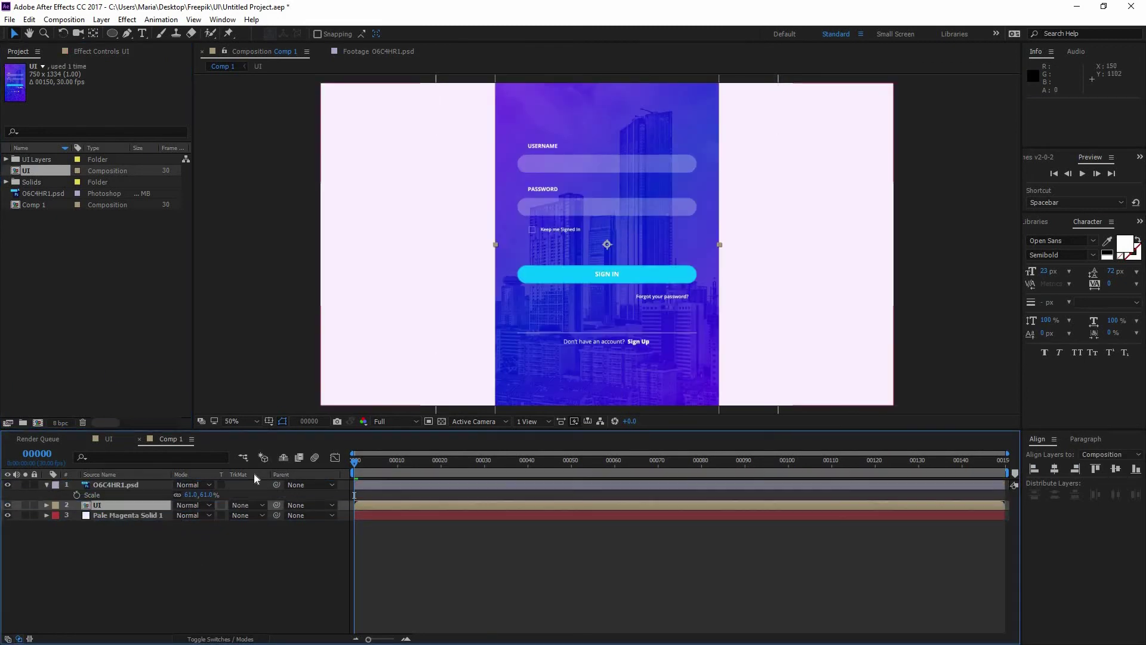
pyautogui.press('s')
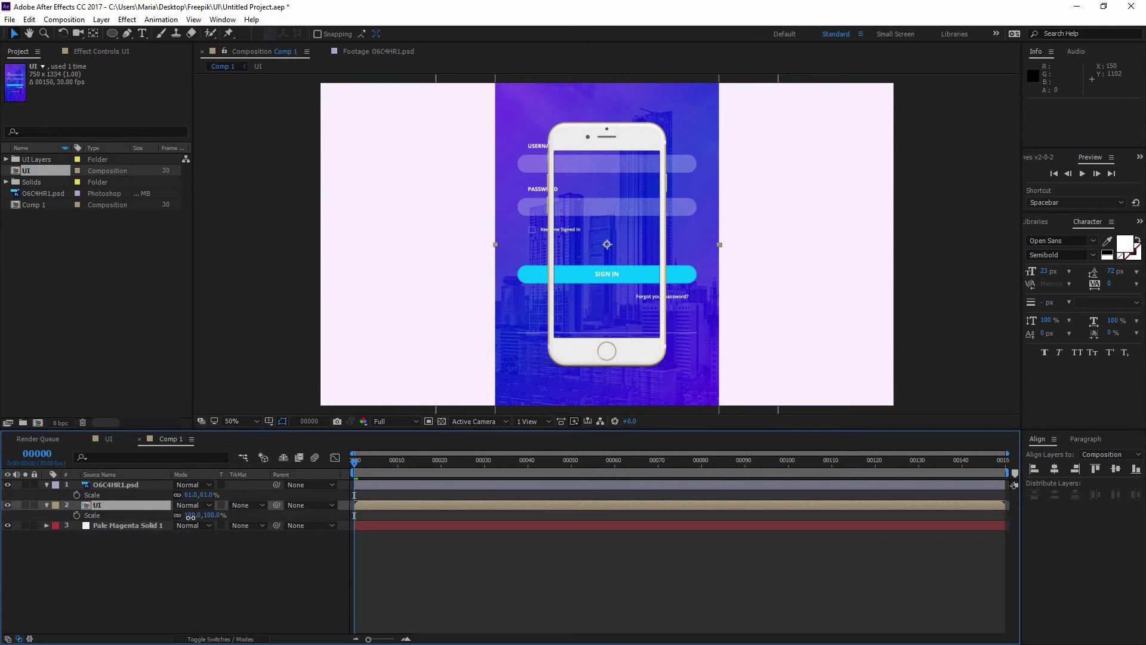
pyautogui.moveTo(190, 515)
pyautogui.mouseDown()
pyautogui.moveTo(166, 518)
pyautogui.moveTo(184, 511)
pyautogui.mouseUp()
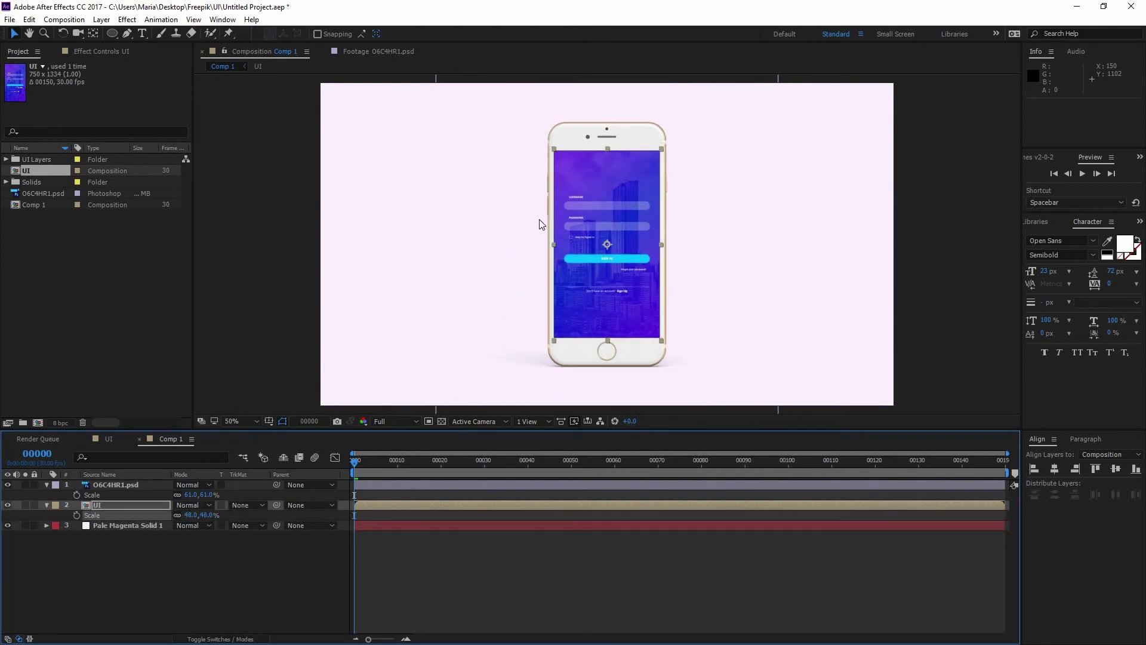
pyautogui.press('.')
pyautogui.press(',')
pyautogui.click(482, 545)
# Preview the login animation and scrub to the checkmark screen.
pyautogui.press('space')
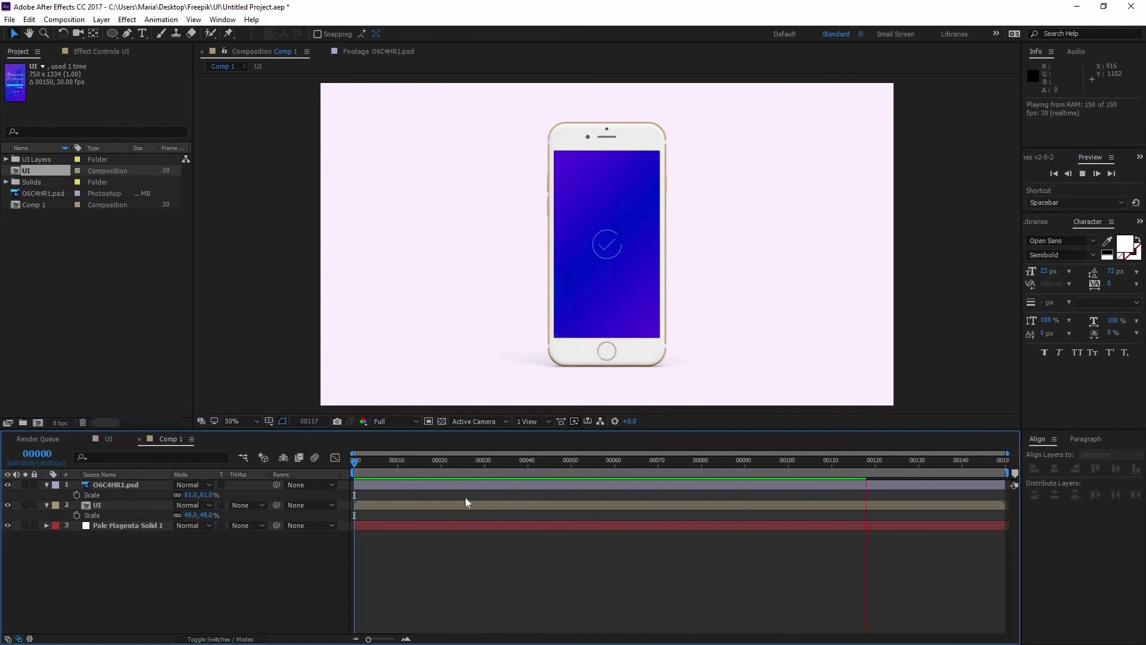
pyautogui.press('space')
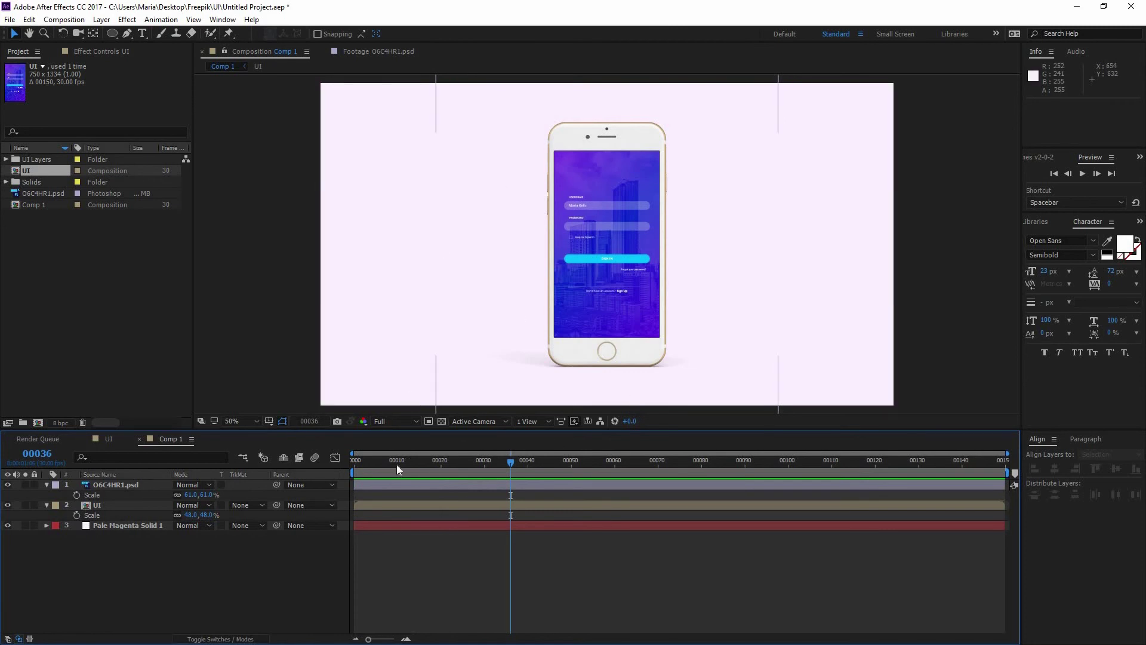
pyautogui.moveTo(449, 461)
pyautogui.mouseDown()
pyautogui.moveTo(909, 458)
pyautogui.moveTo(353, 507)
pyautogui.mouseUp()
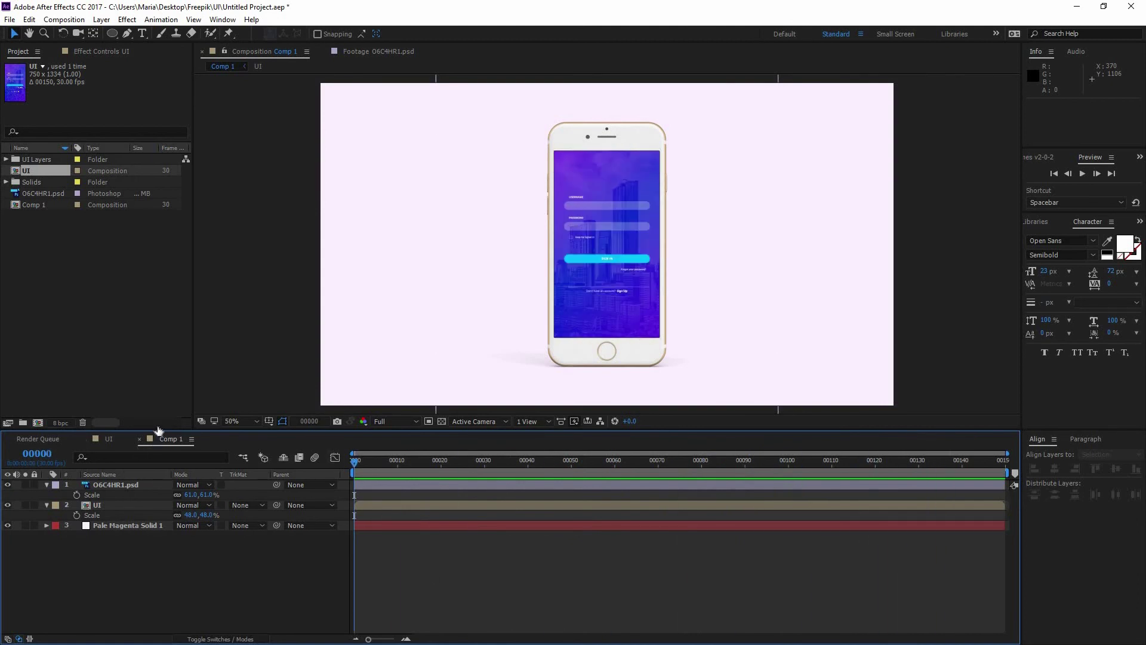
# Add Comp 1 to the Render Queue with the output format set to QuickTime.
pyautogui.hotkey('ctrl', 'm')
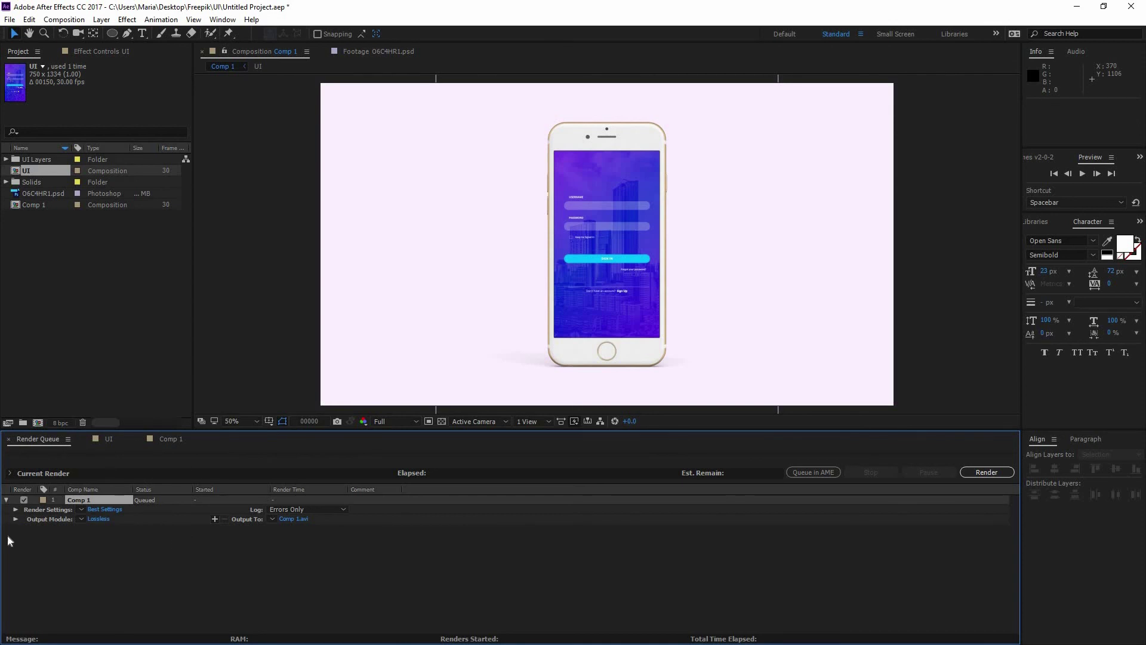
pyautogui.click(96, 518)
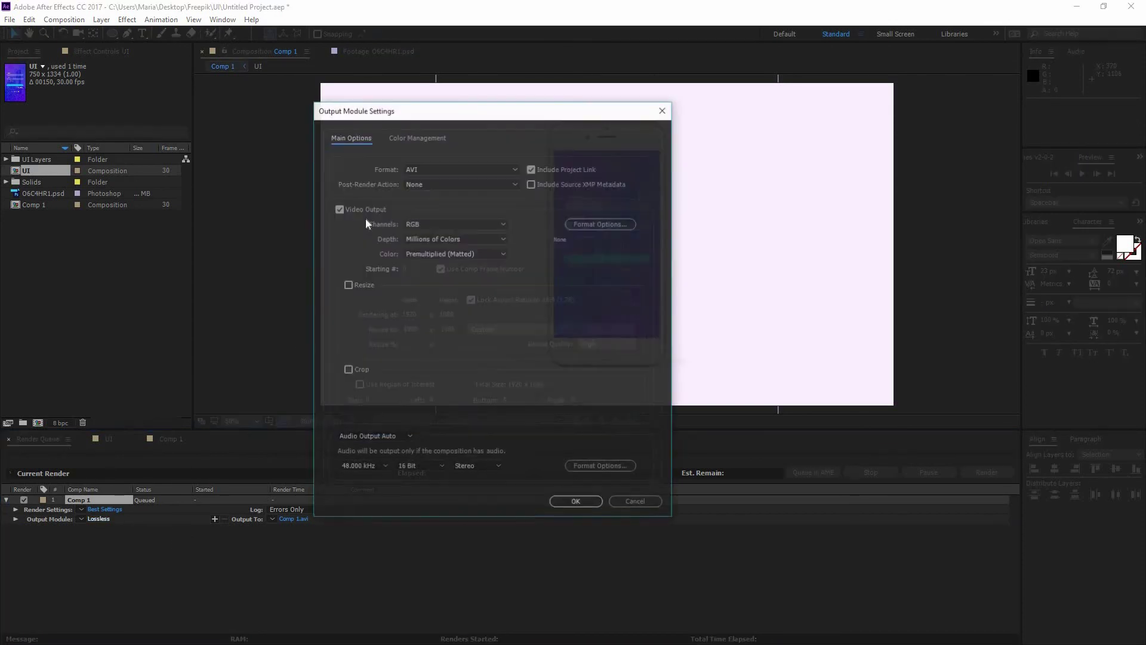
pyautogui.click(463, 168)
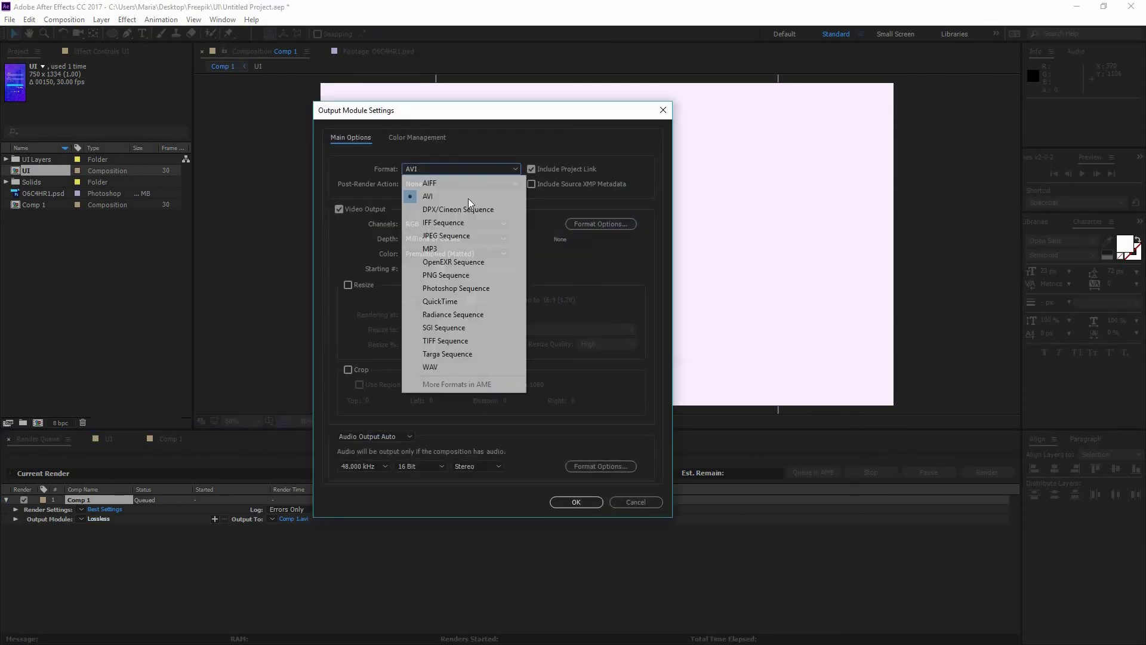
pyautogui.click(453, 301)
# Set the QuickTime options to H.264 at quality 74 and check the Comp 1.mov output destination.
pyautogui.click(575, 224)
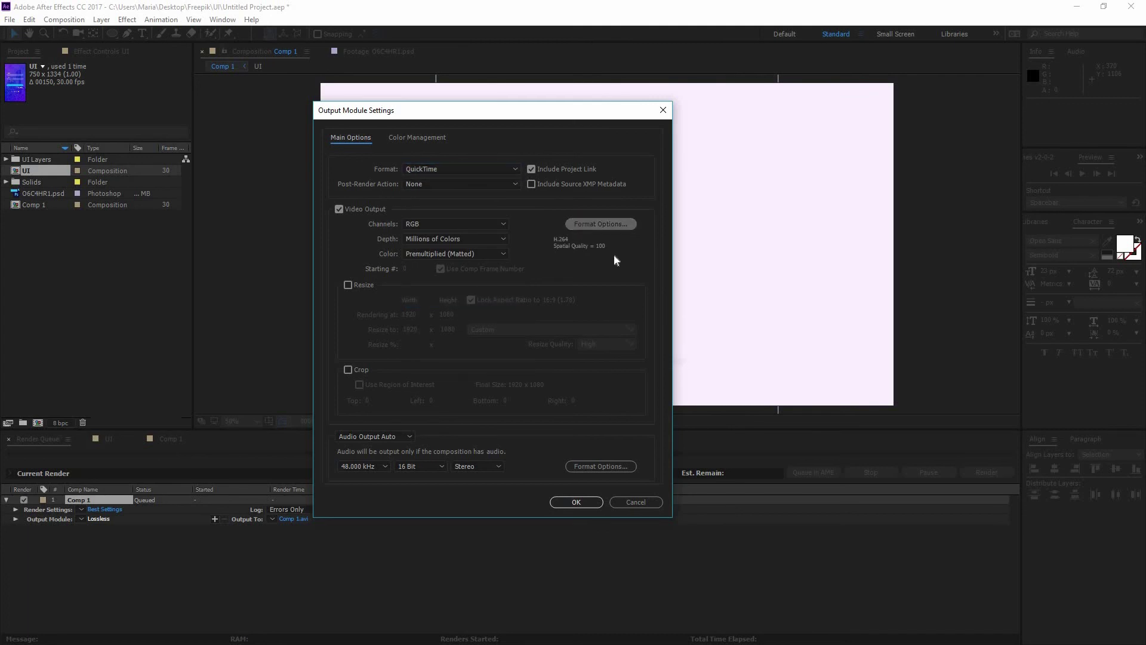
pyautogui.press('Return')
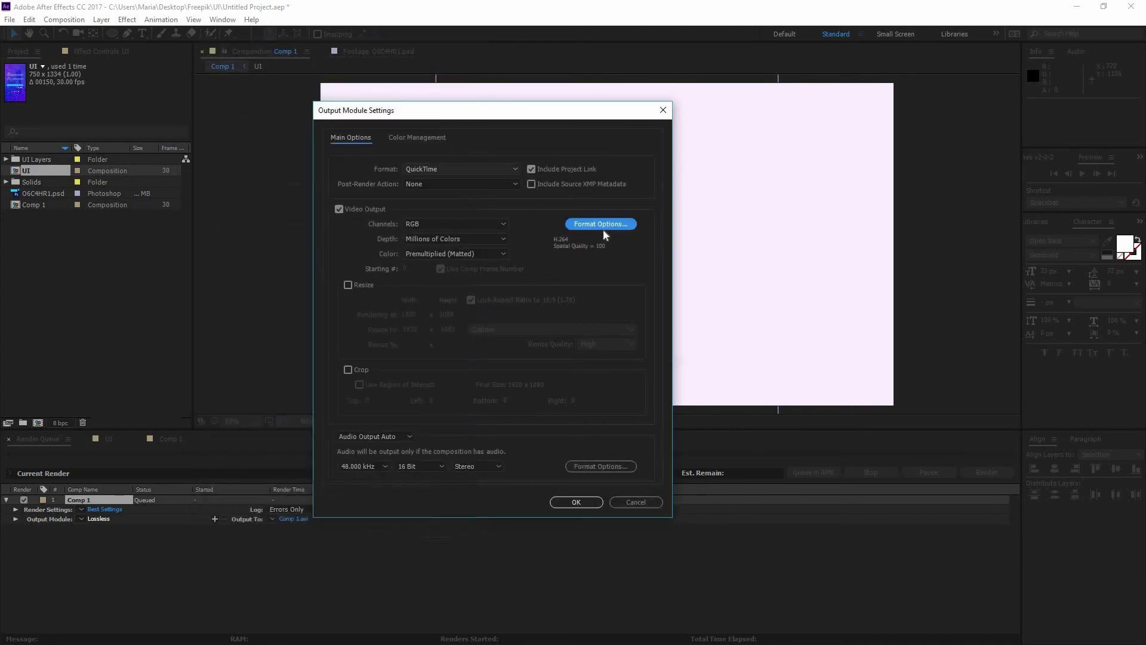
pyautogui.click(608, 224)
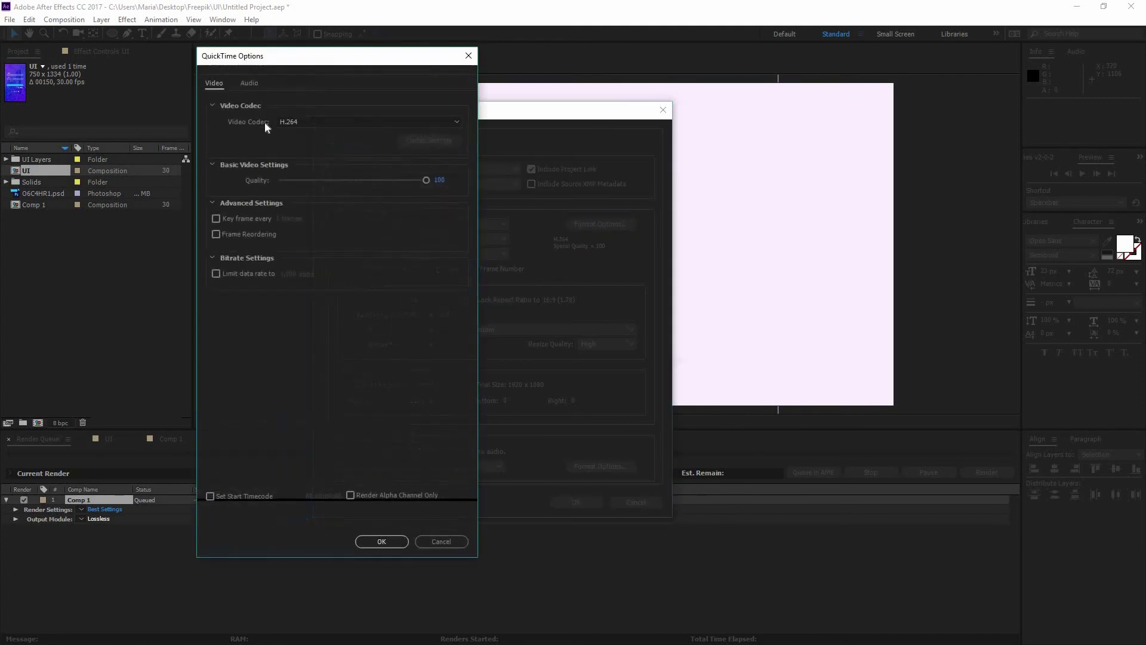
pyautogui.moveTo(425, 179); pyautogui.dragTo(352, 179)
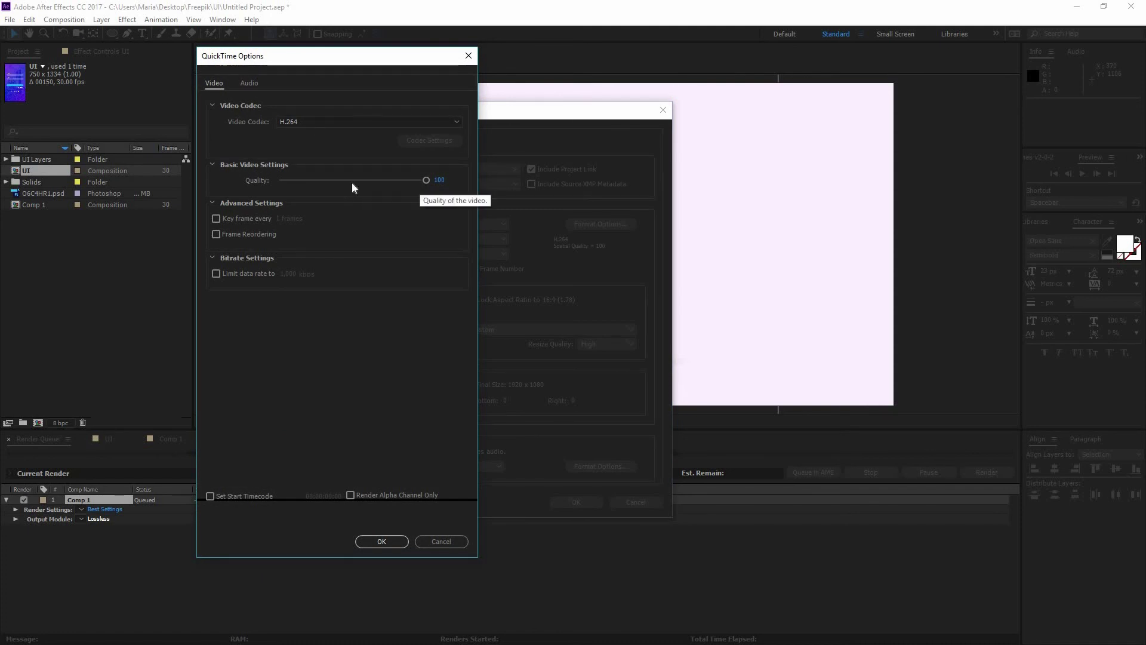
pyautogui.click(388, 180)
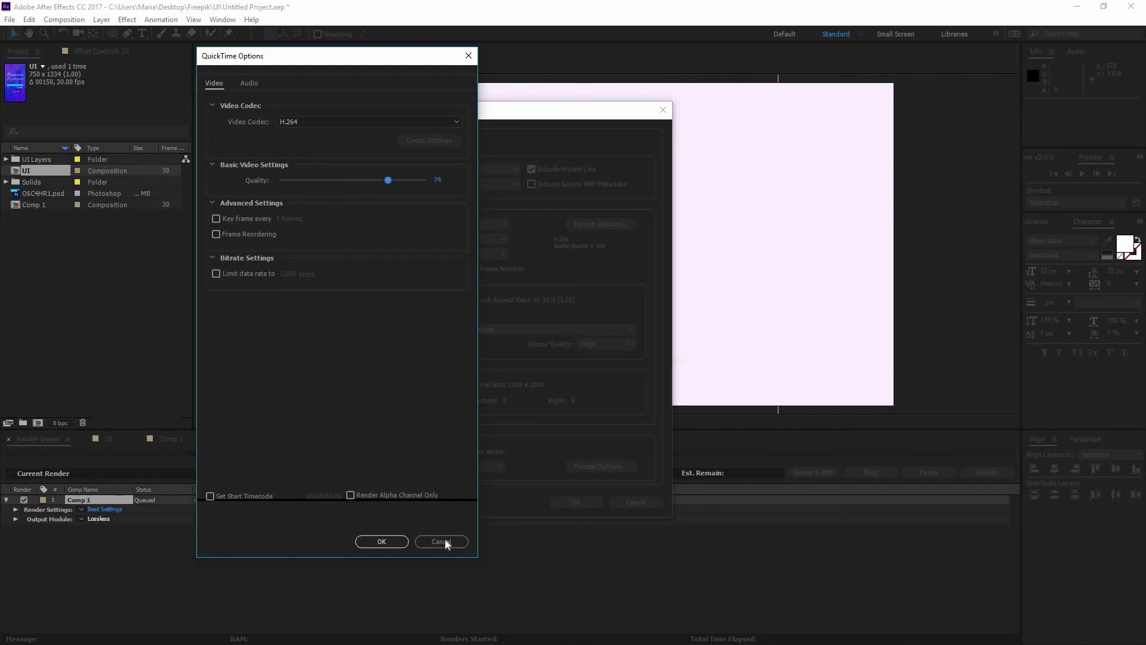
pyautogui.click(583, 499)
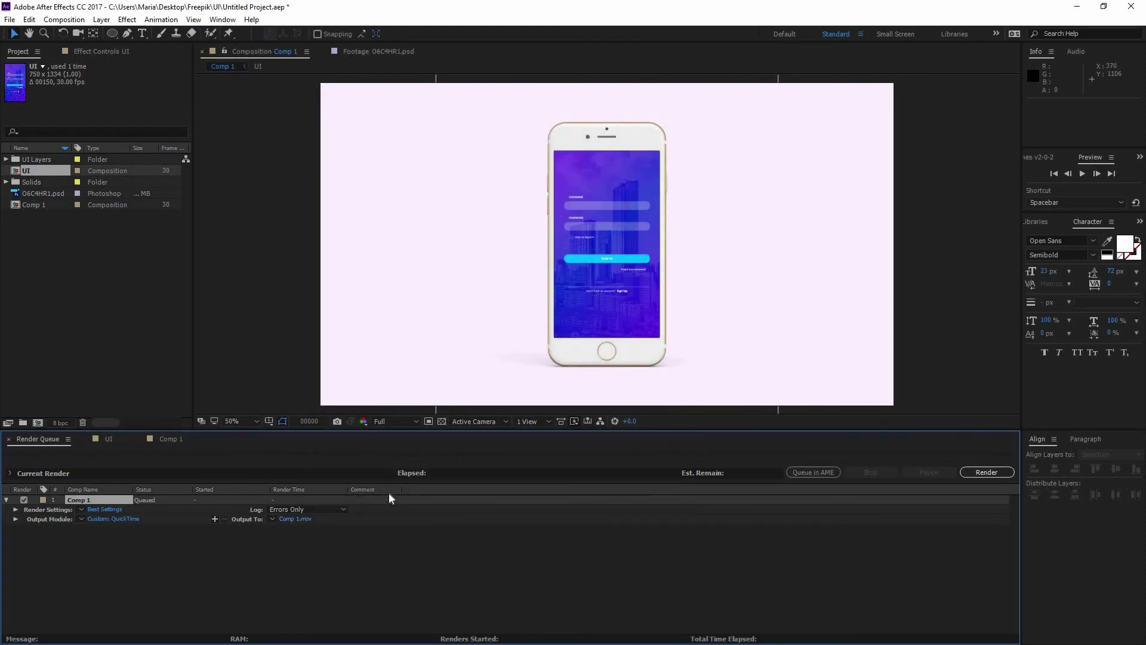
pyautogui.click(294, 518)
# Check the output destination, then switch to the UI timeline and back to the Comp 1 tab.
pyautogui.click(530, 375)
pyautogui.click(109, 440)
pyautogui.click(61, 437)
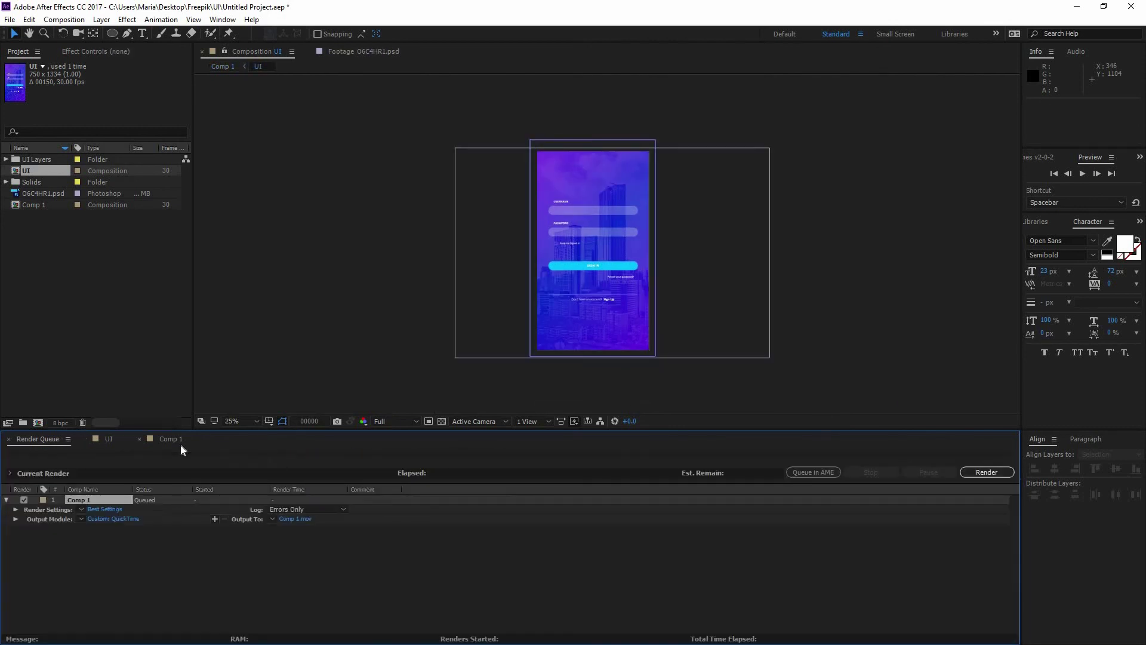